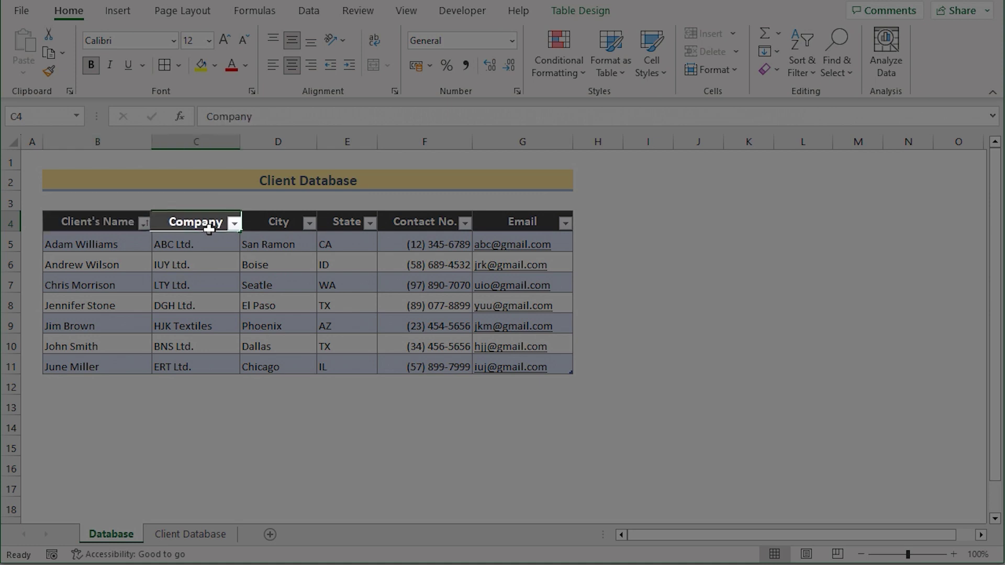
Step: Select the Company, State, Contact No. and Email header cells on the Database sheet
left_click(287, 225)
left_click(341, 225)
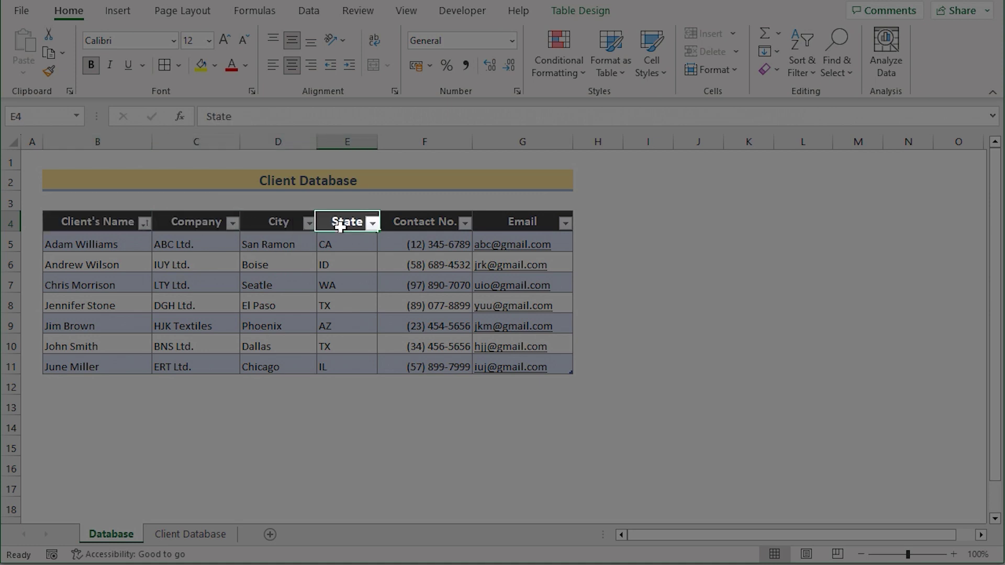
left_click(398, 223)
left_click(487, 219)
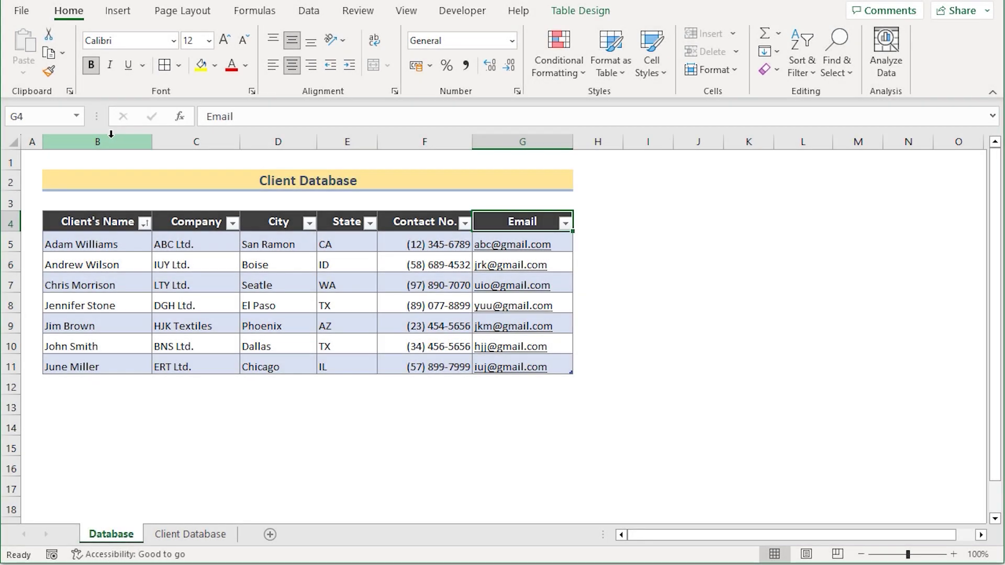
Step: Select columns B through G of the client table in turn
left_click(110, 138)
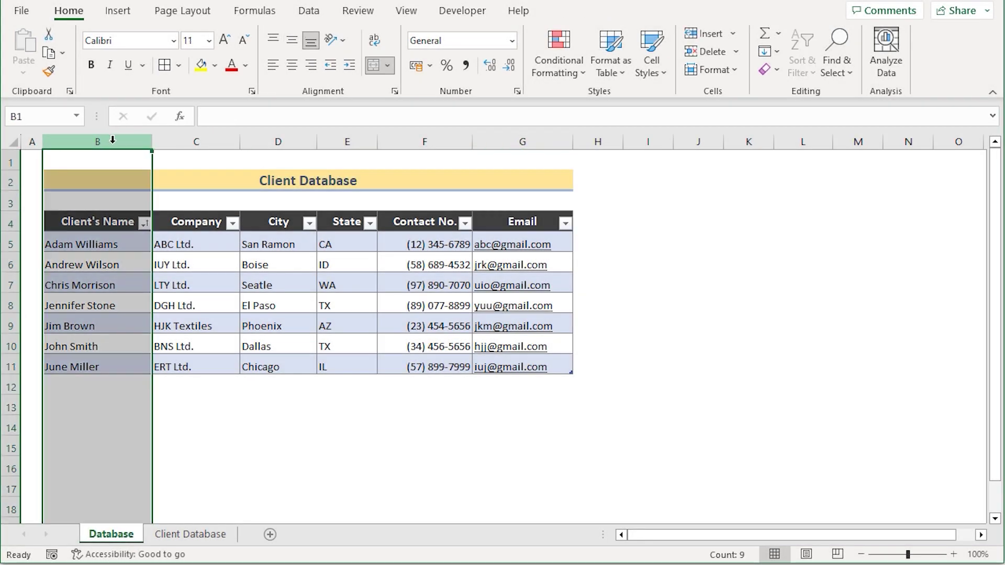
left_click(202, 139)
left_click(278, 140)
left_click(345, 139)
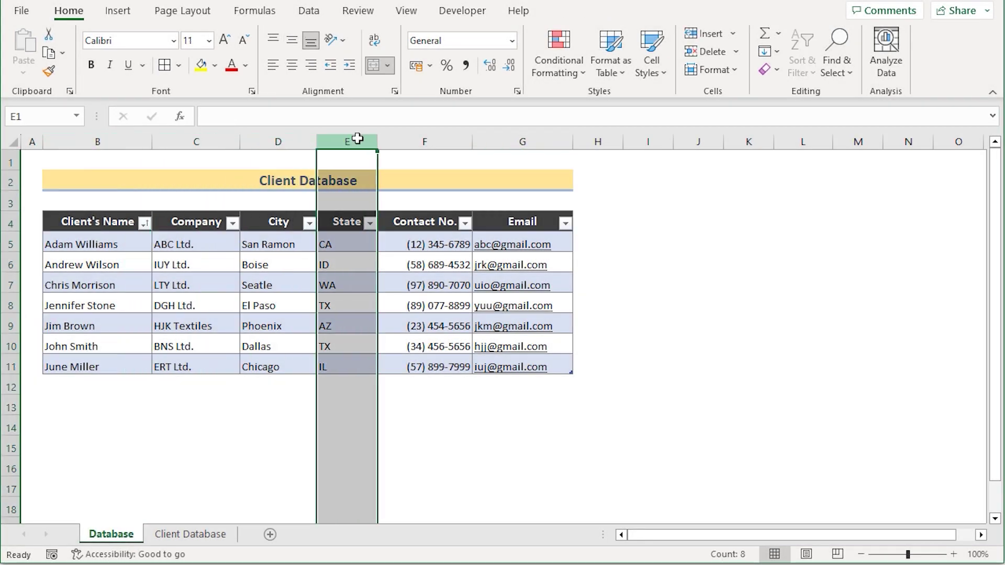
left_click(413, 139)
left_click(490, 140)
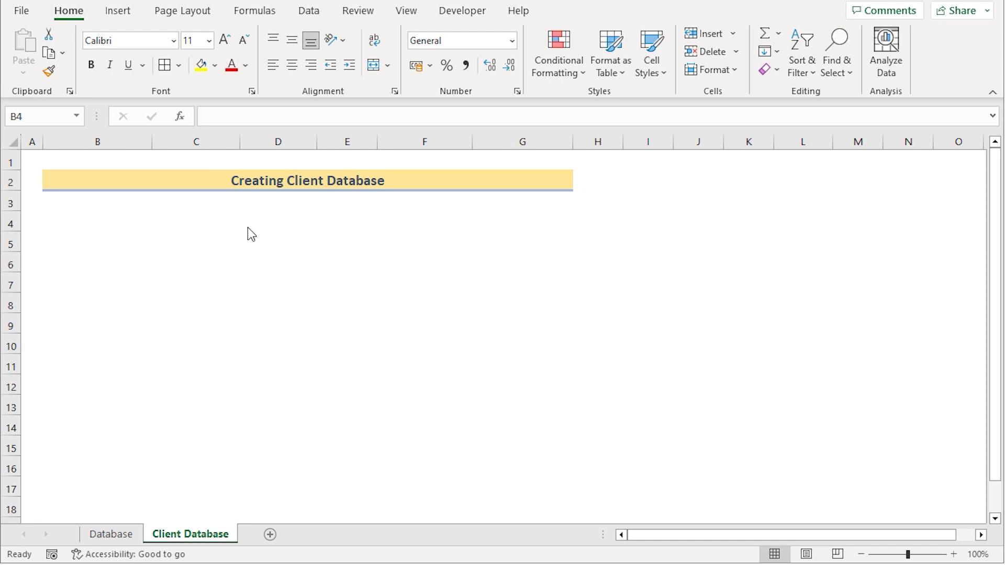
Step: Apply All Borders to the range B4:G4
left_click(80, 220)
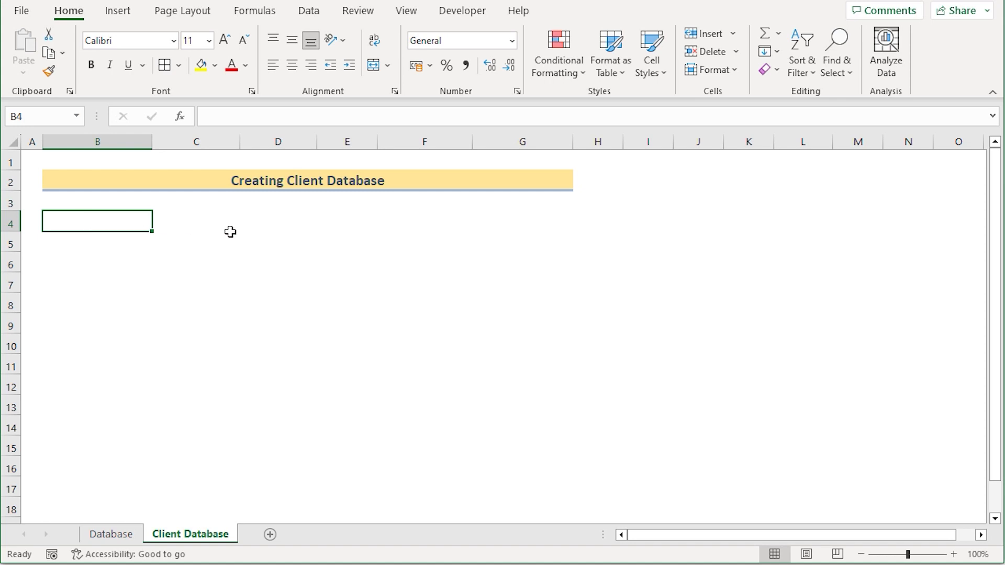
left_click(531, 225, "shift")
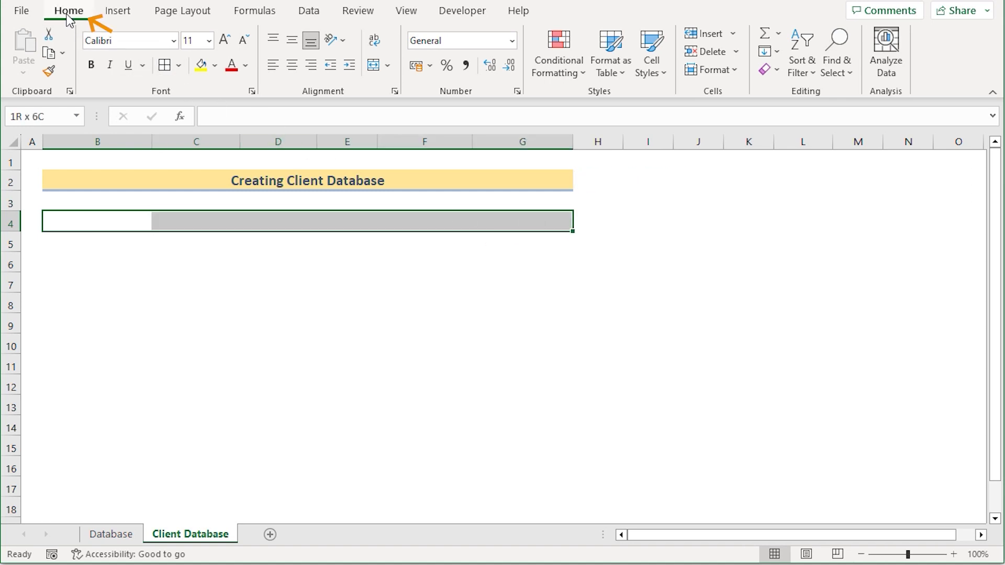
left_click(179, 67)
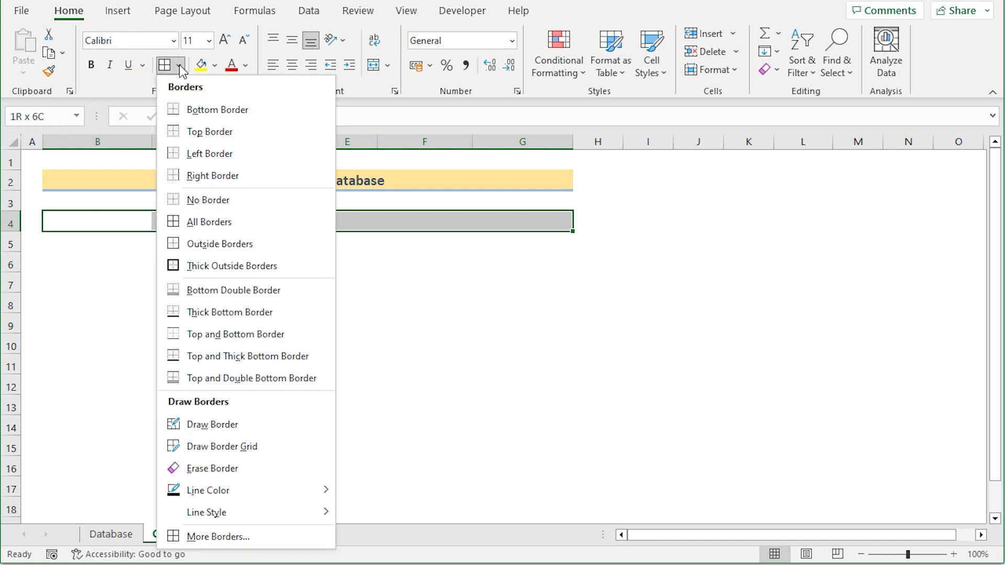
left_click(223, 221)
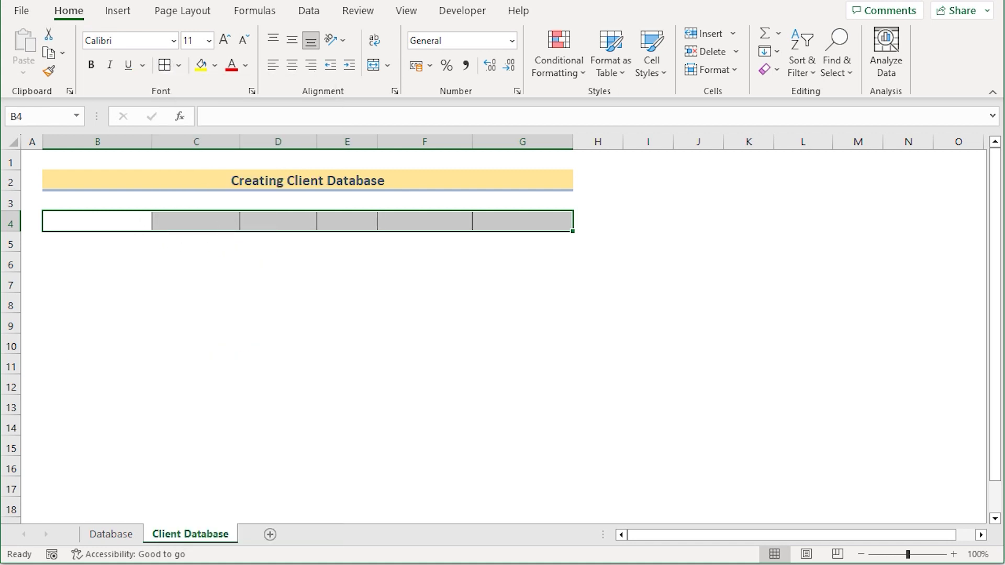
left_click(102, 221)
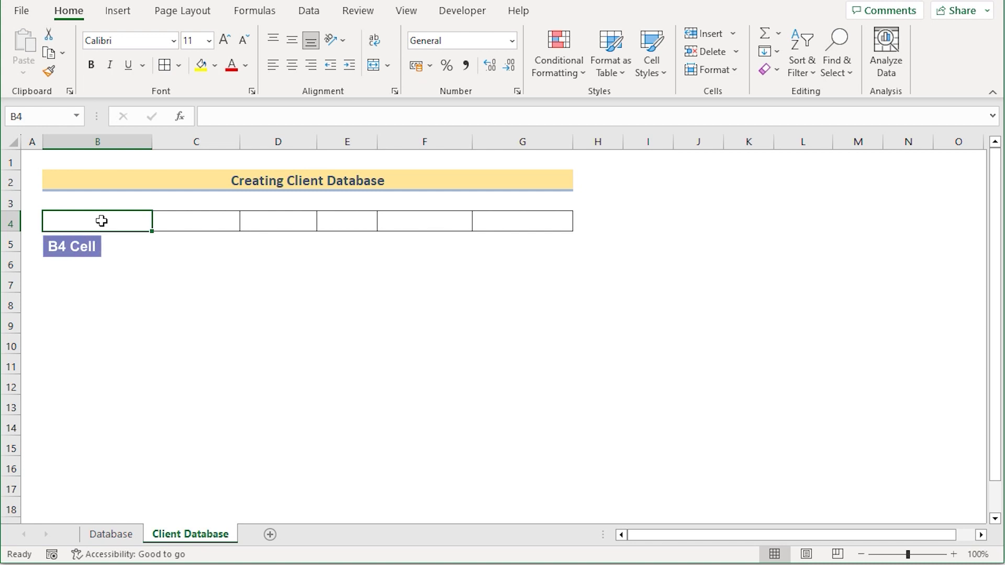
Step: Enter the headers Client's Name, Company and City in B4:D4
double_click(102, 221)
type("Cli")
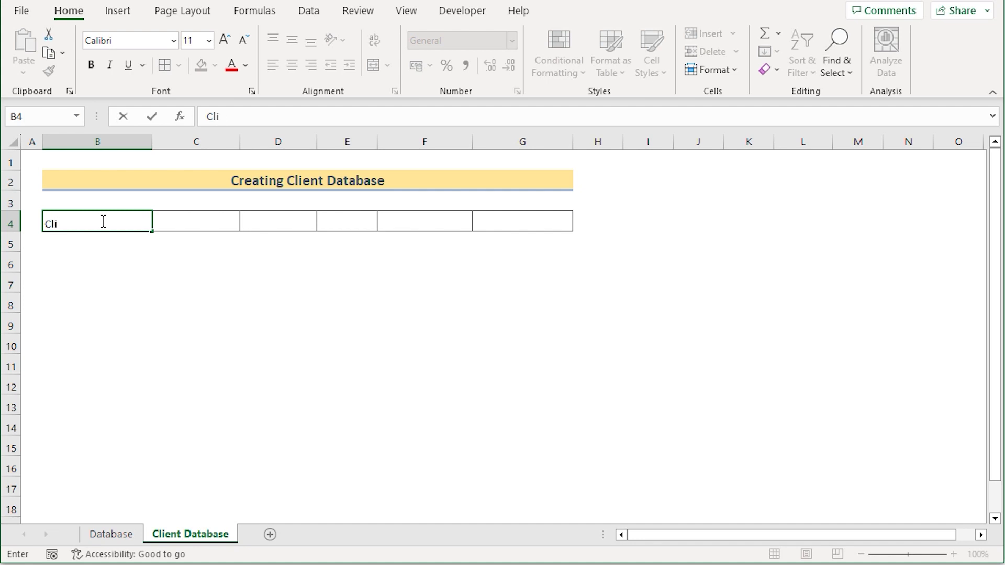
type("ent's Name")
left_click(213, 221)
type("Company")
left_click(292, 223)
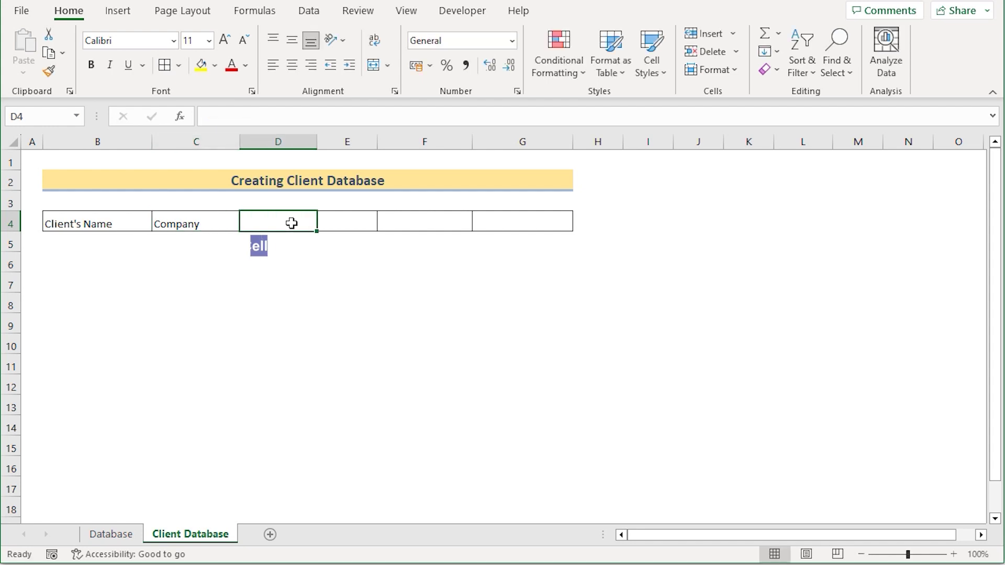
type("City")
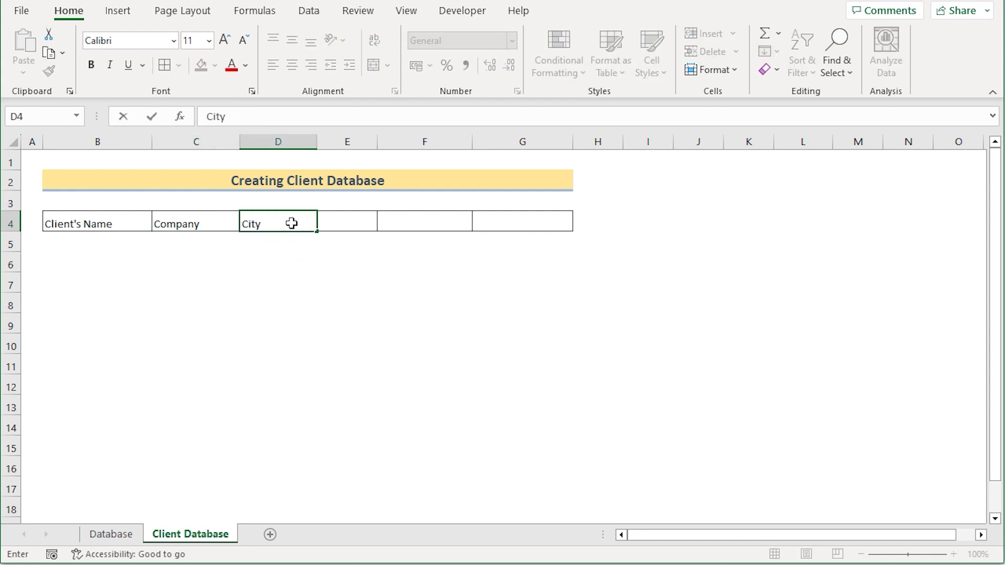
key("Return")
Step: Enter the headers State, Contact No. and Email in E4:G4
left_click(340, 225)
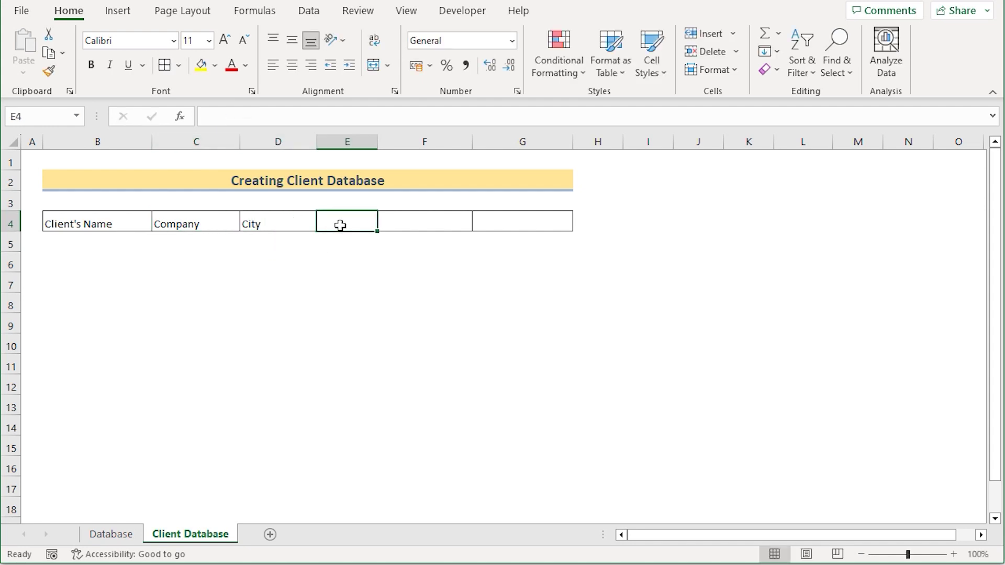
type("State")
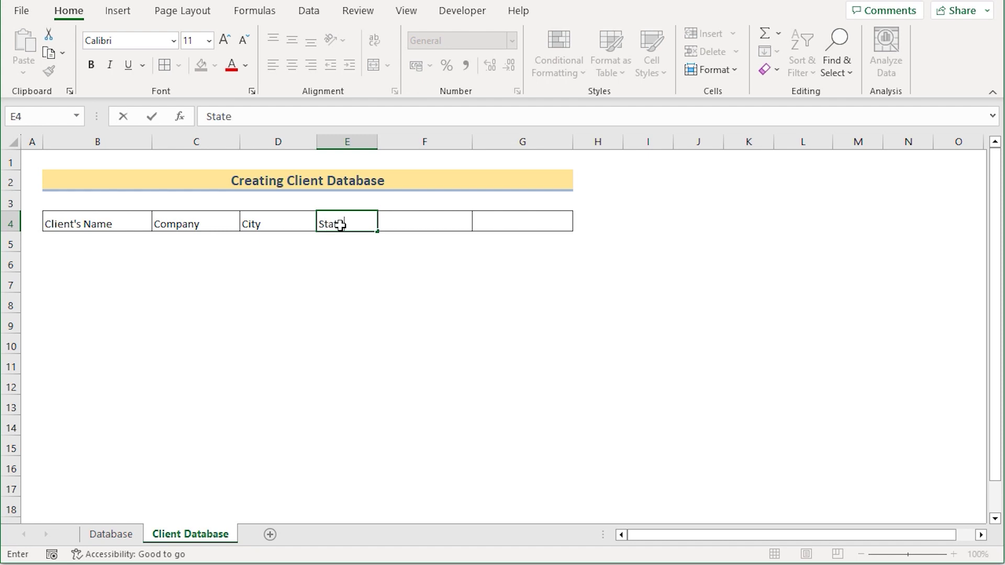
key("Return")
left_click(417, 228)
type("Con")
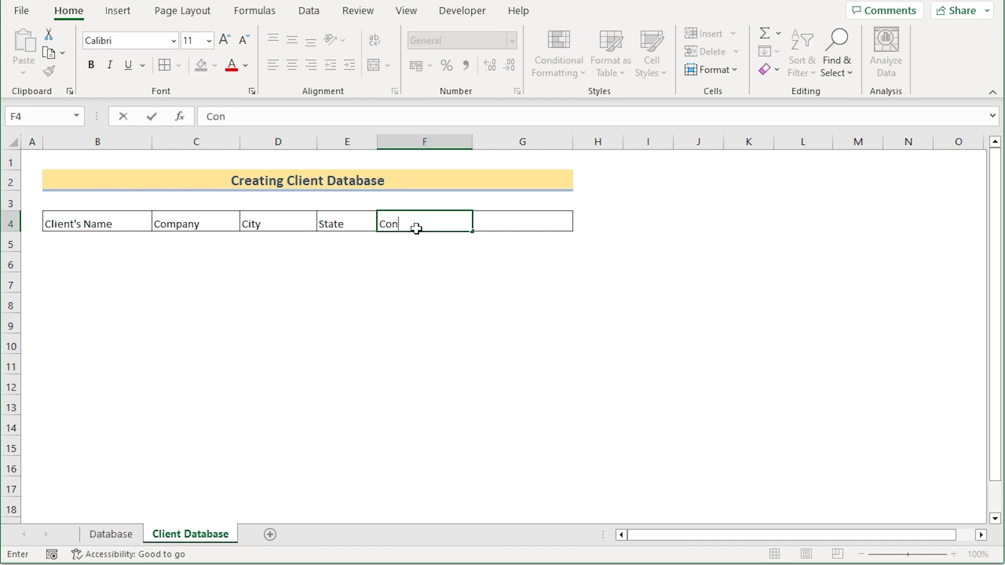
type("tact No.")
left_click(527, 251)
left_click(532, 217)
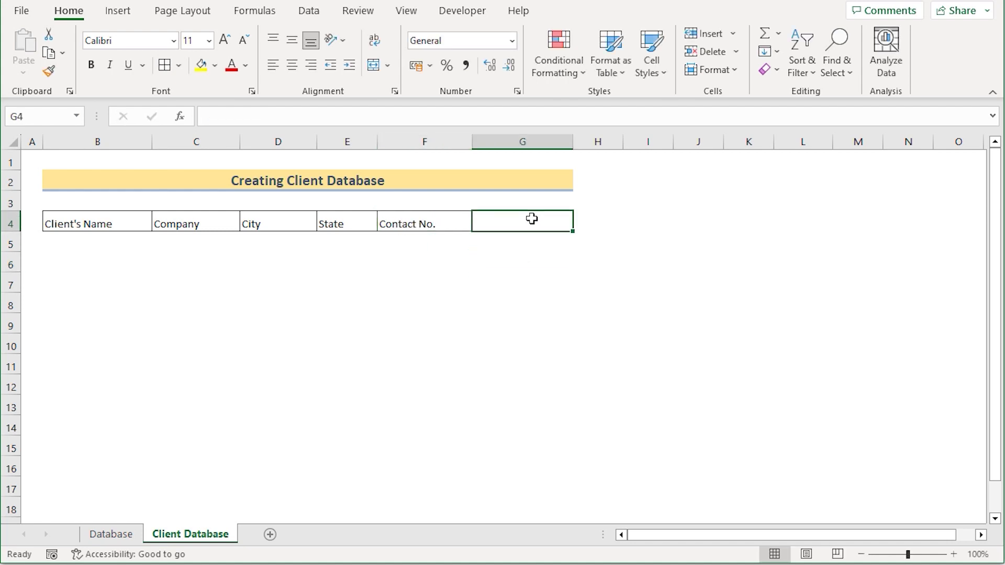
type("Em")
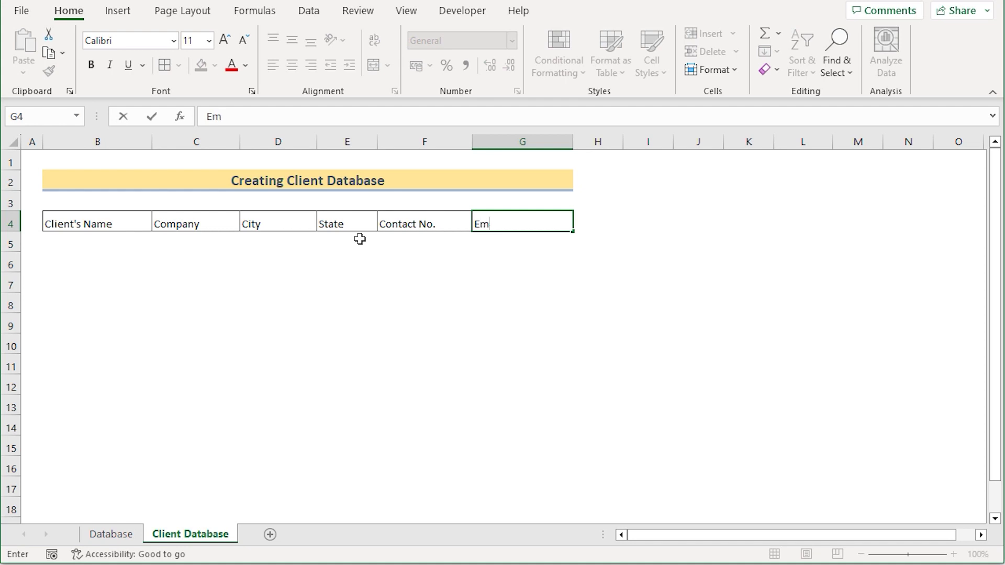
type("ail")
left_click(97, 223)
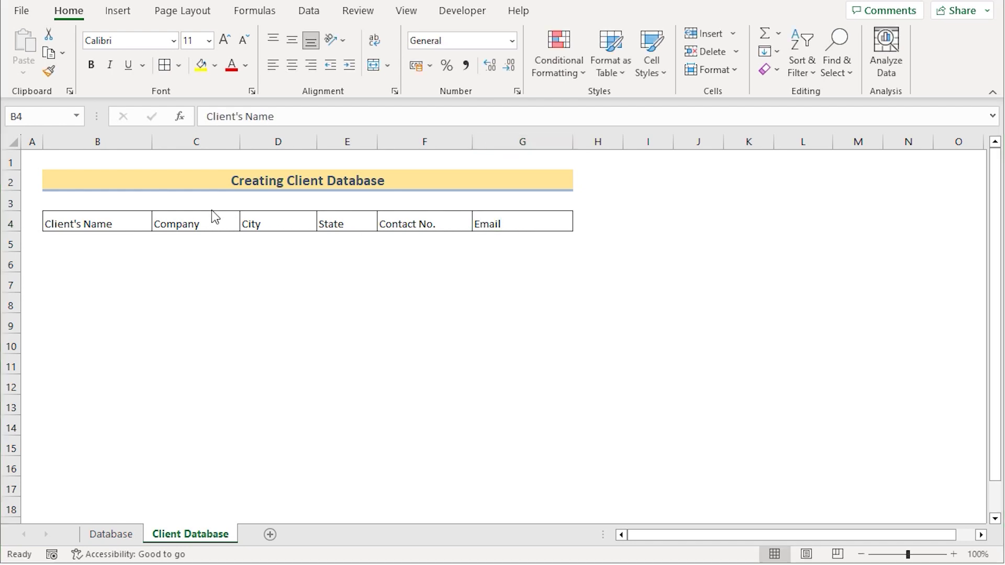
Step: Centre B4:G4 horizontally and vertically and fill it dark grey
left_click_drag(129, 223, 494, 221)
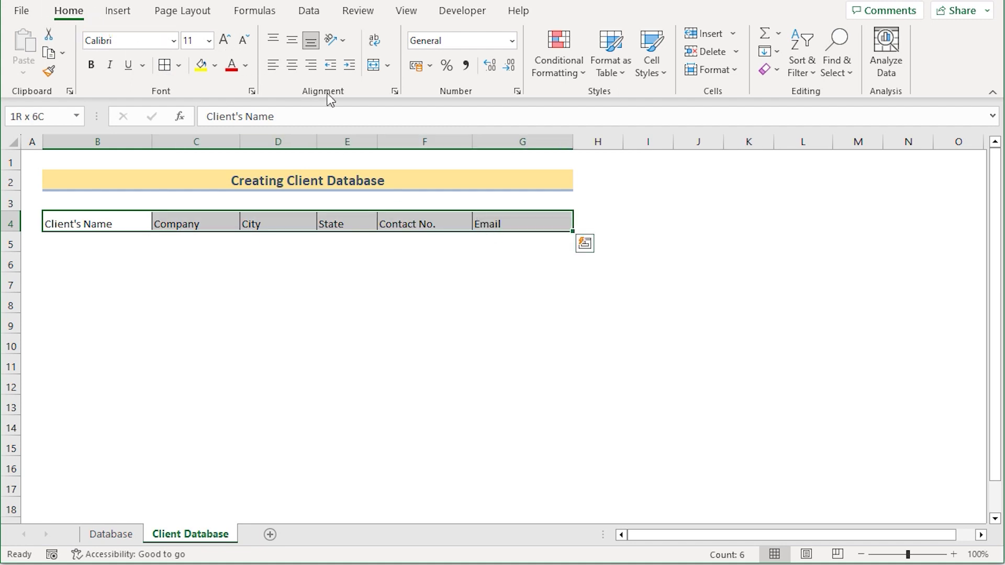
left_click(293, 67)
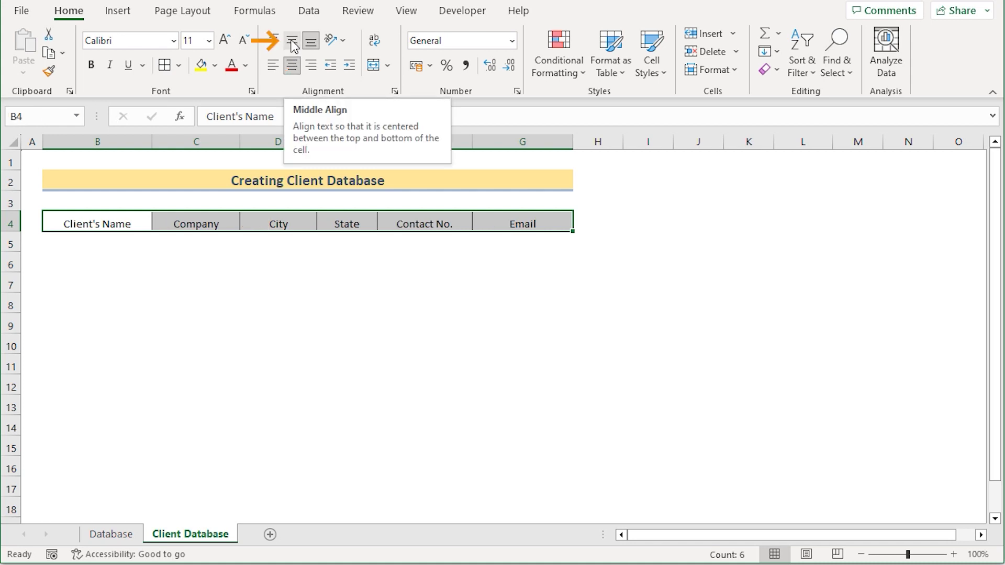
left_click(292, 40)
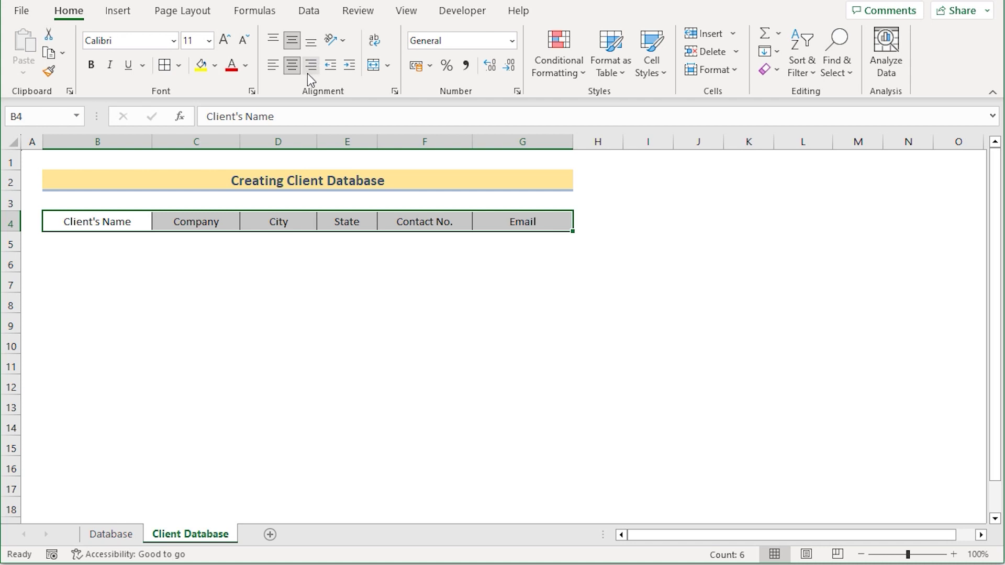
left_click(215, 66)
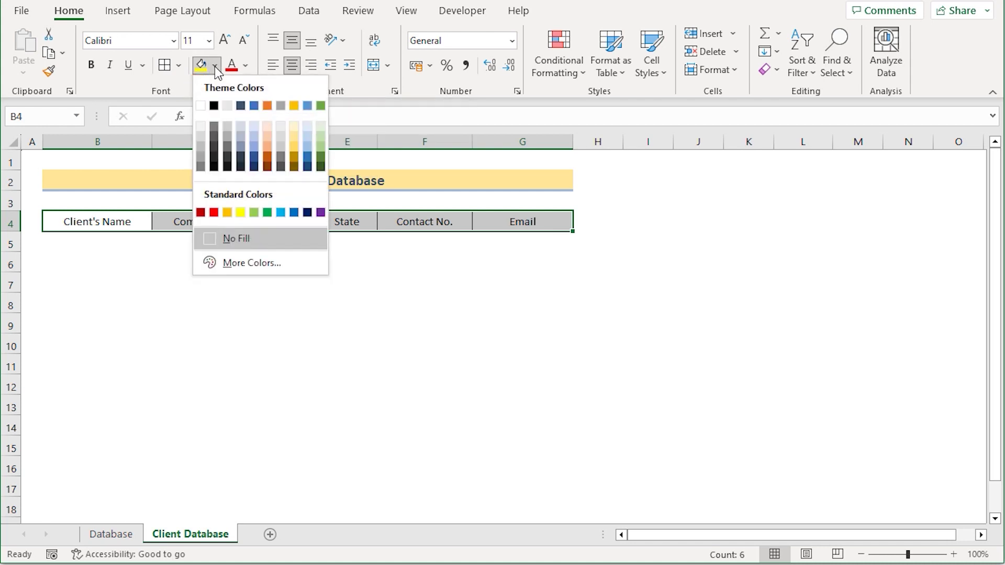
left_click(214, 146)
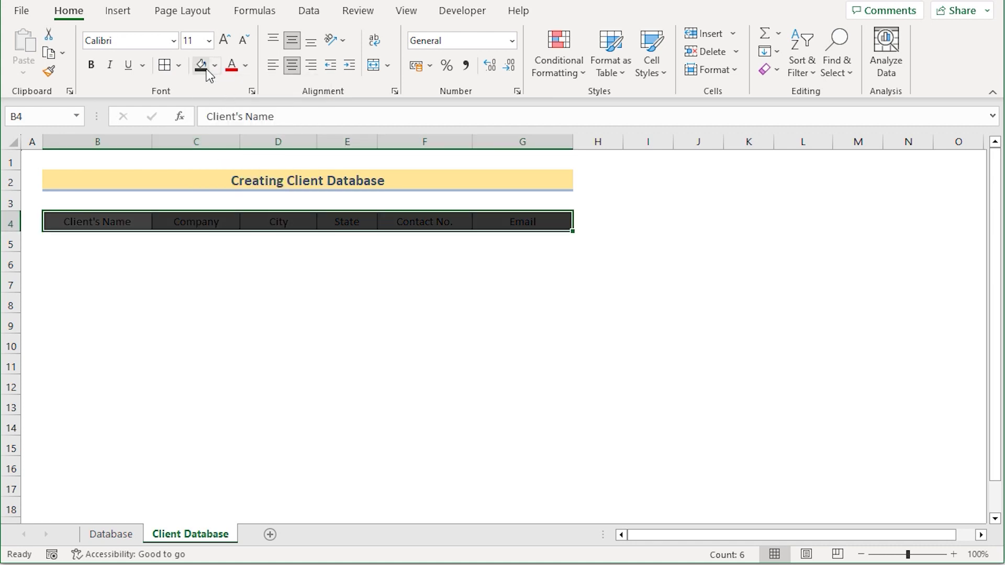
Step: Make the header text white, 12 point and bold
left_click(245, 65)
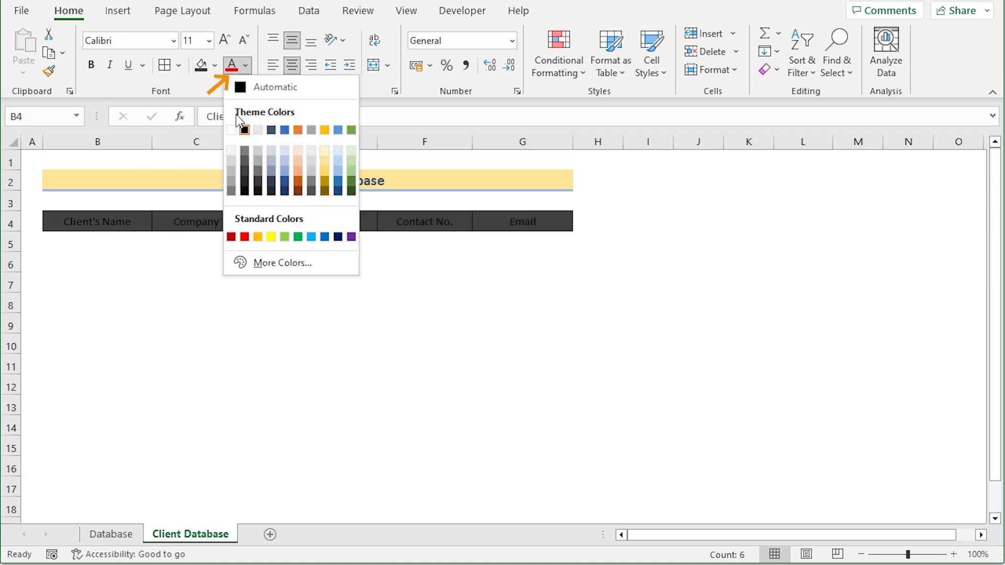
left_click(232, 130)
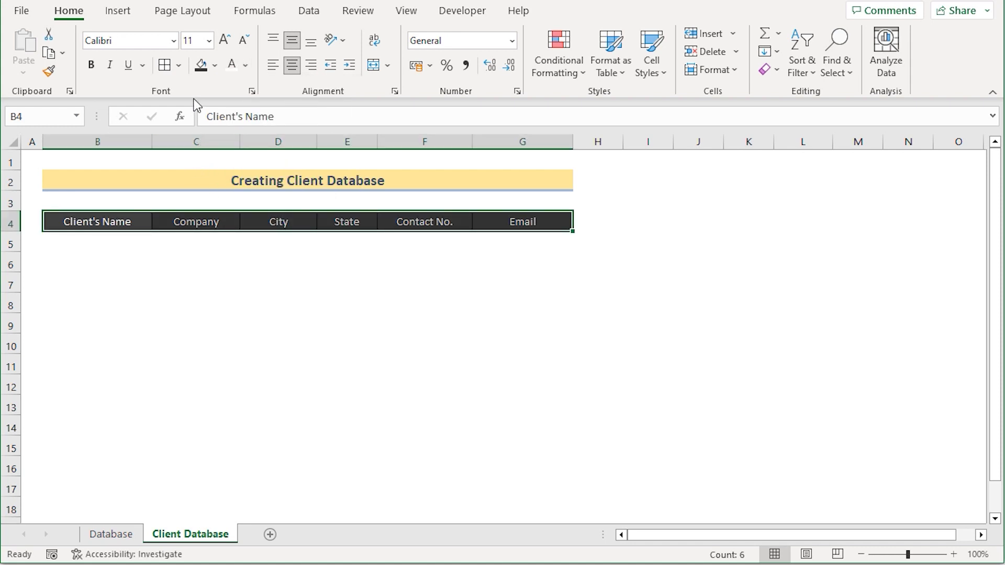
left_click(208, 40)
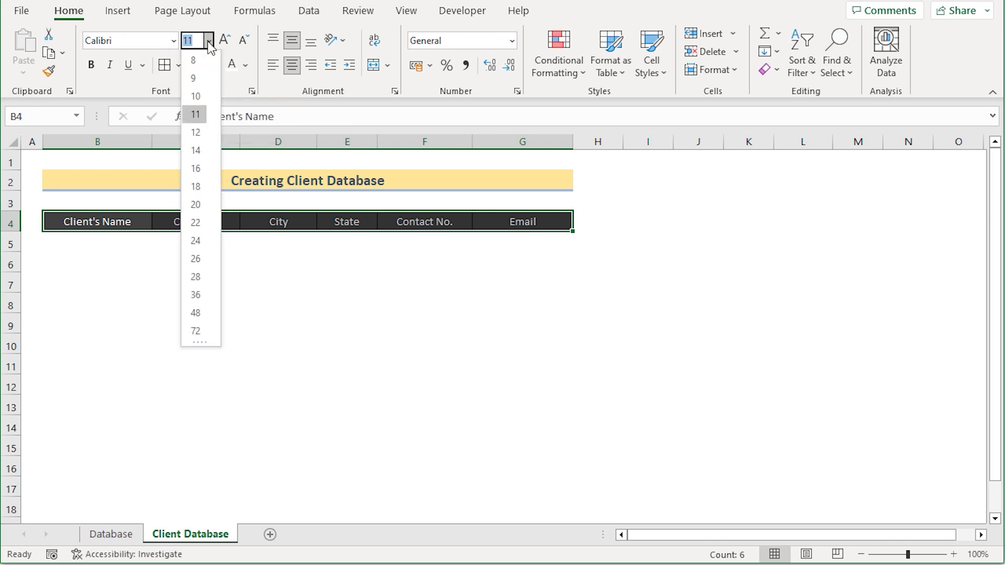
left_click(202, 127)
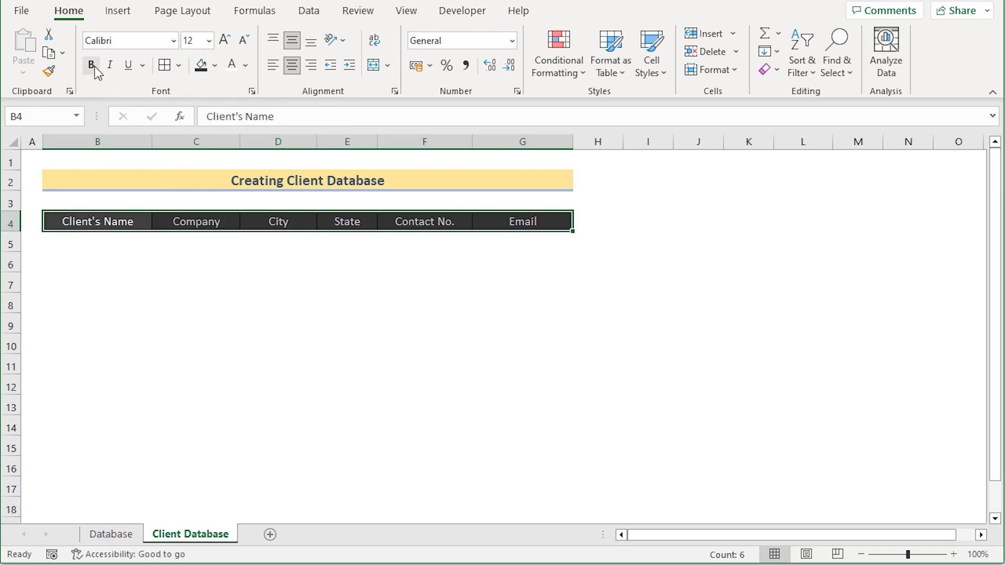
key("ctrl+b")
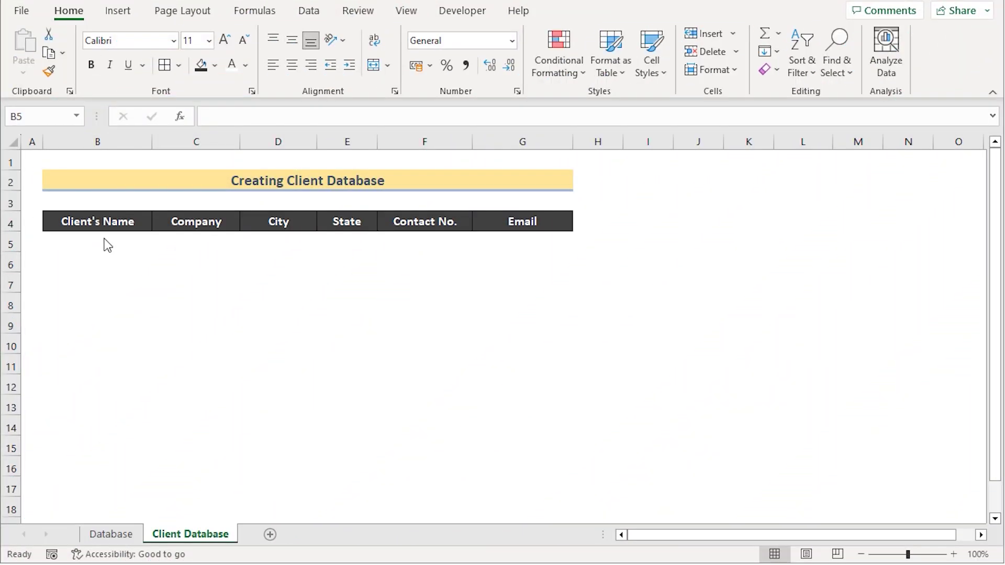
Step: Apply All Borders to the first record row B5:G5
left_click(12, 241)
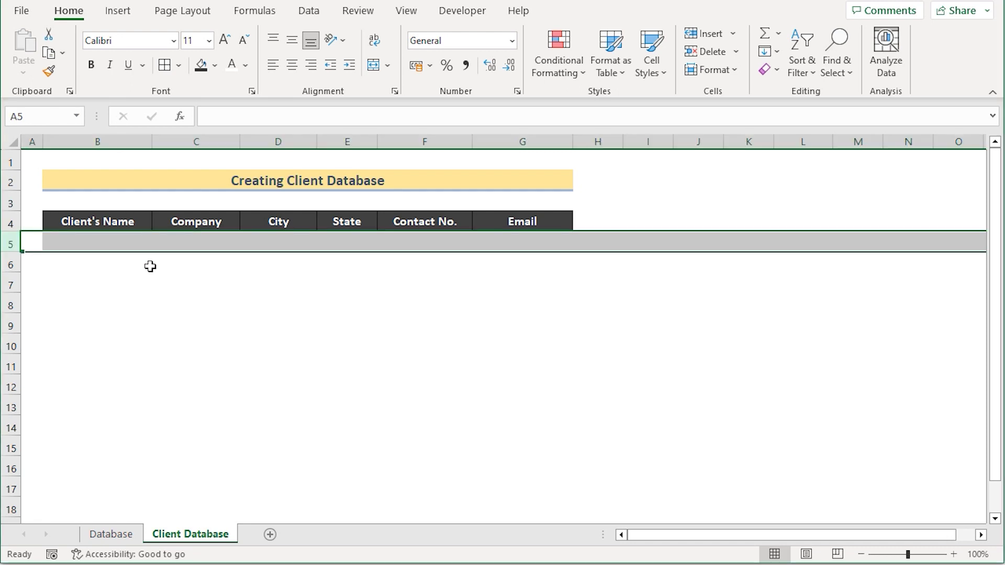
left_click(110, 242)
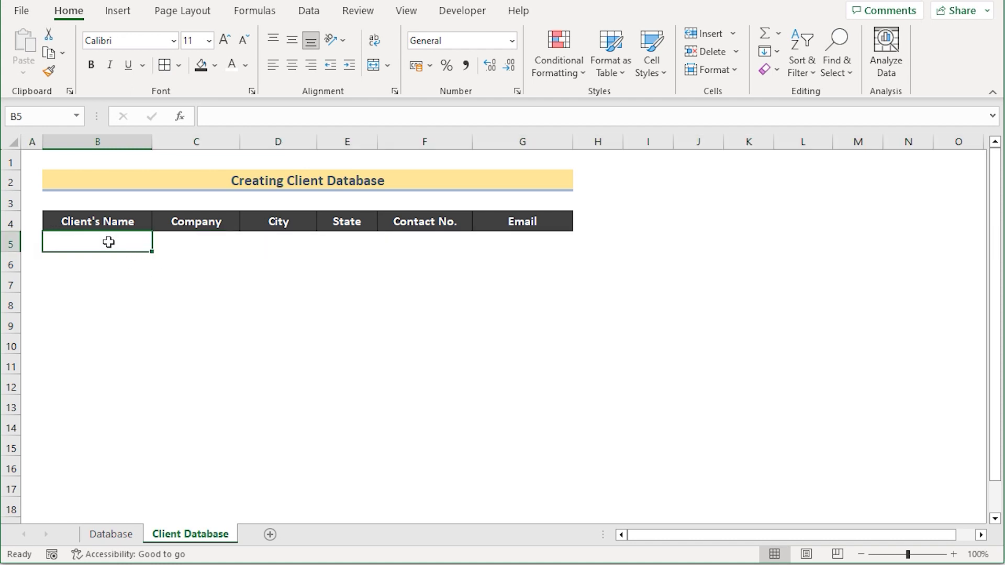
left_click(518, 247, "shift")
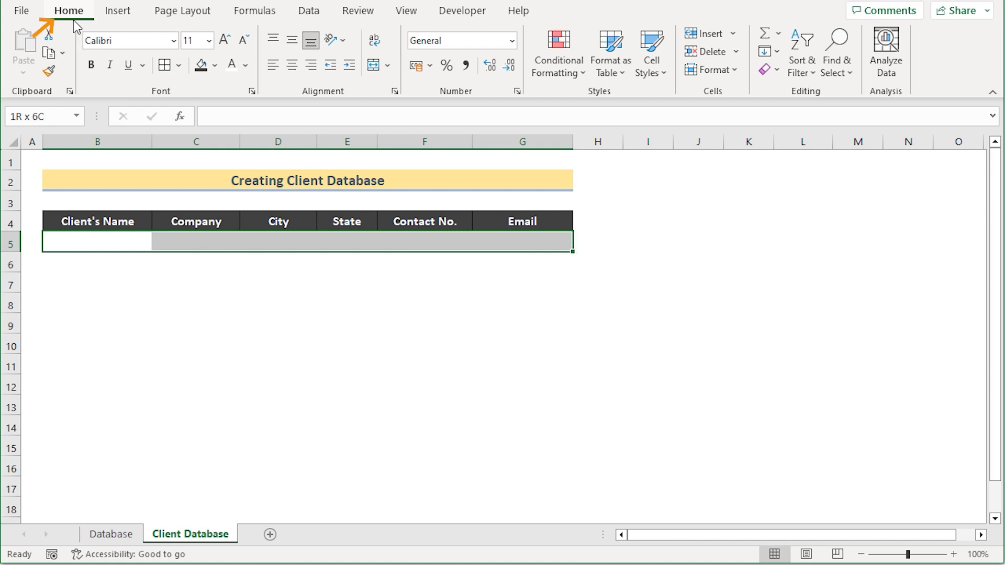
left_click(178, 65)
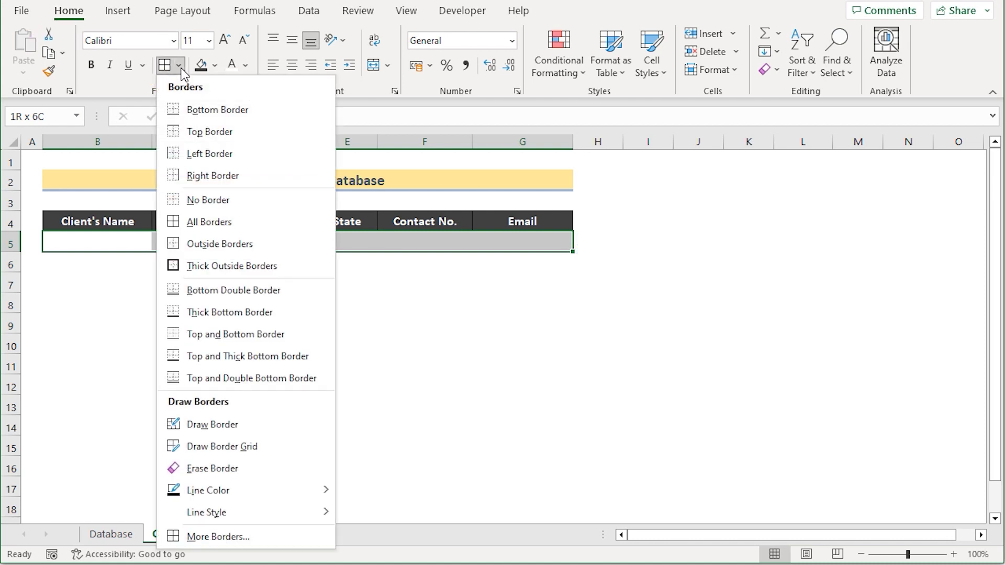
left_click(207, 222)
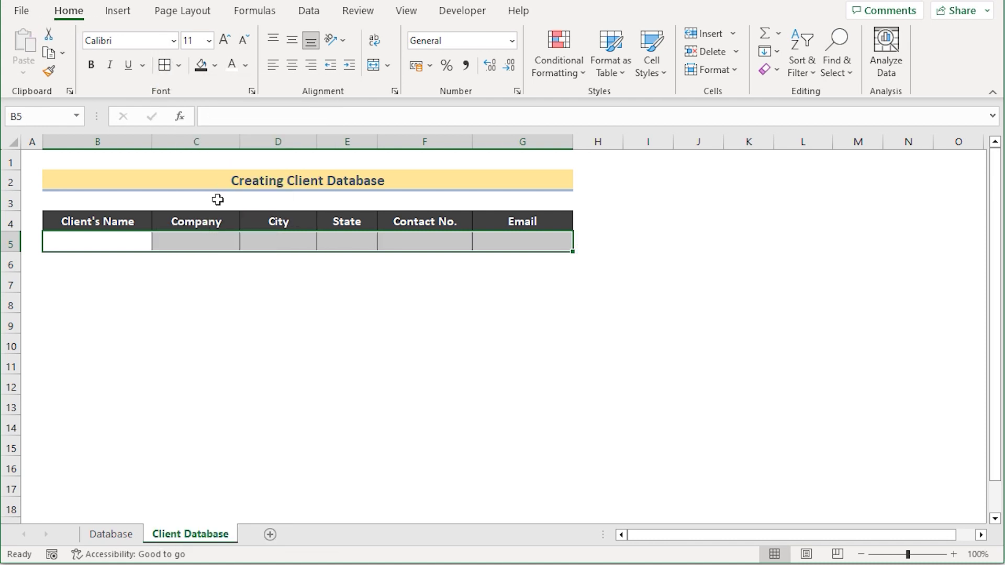
left_click(120, 238)
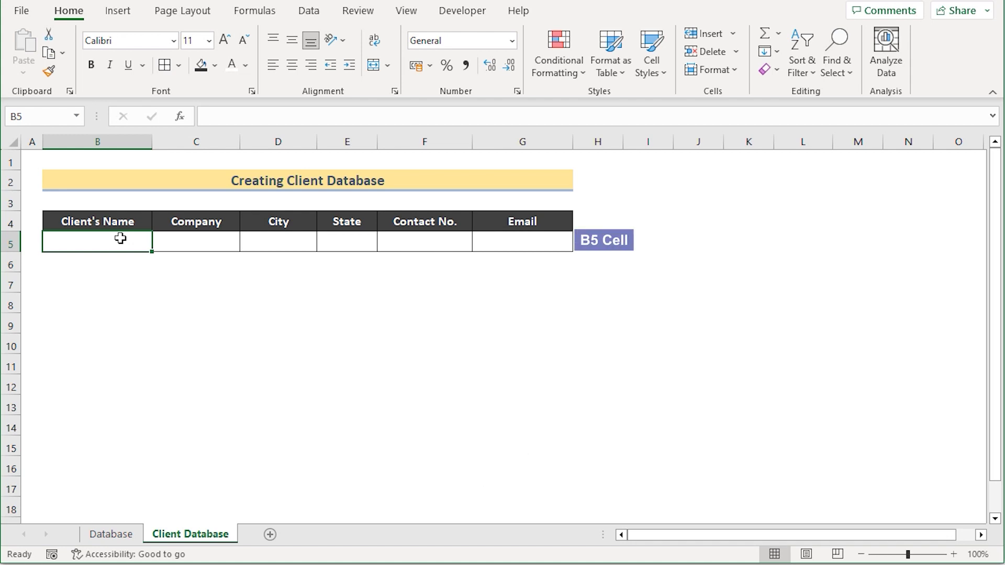
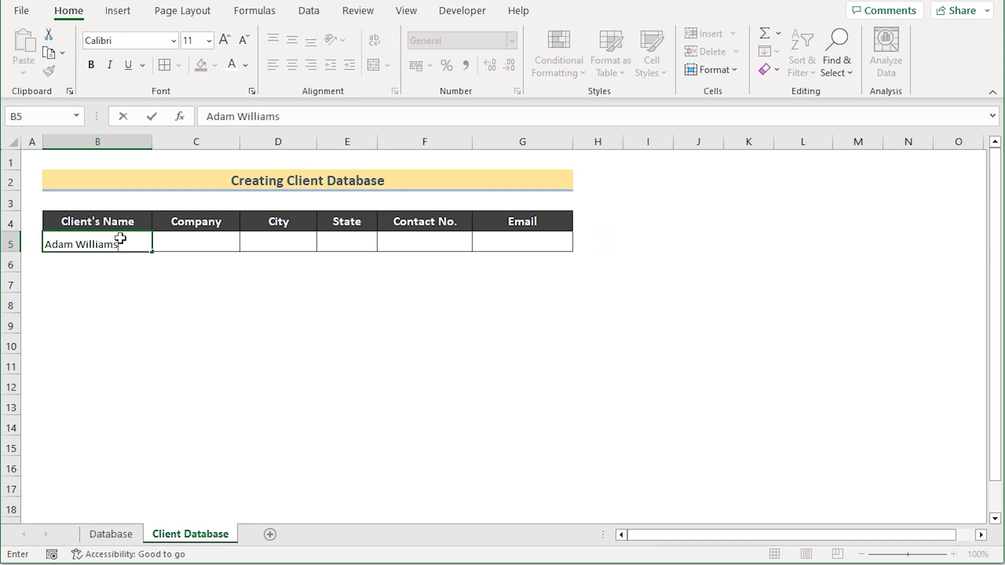
Step: Enter the first client's name, company ABC Ltd. and city San Ramon in B5:D5
key("Return")
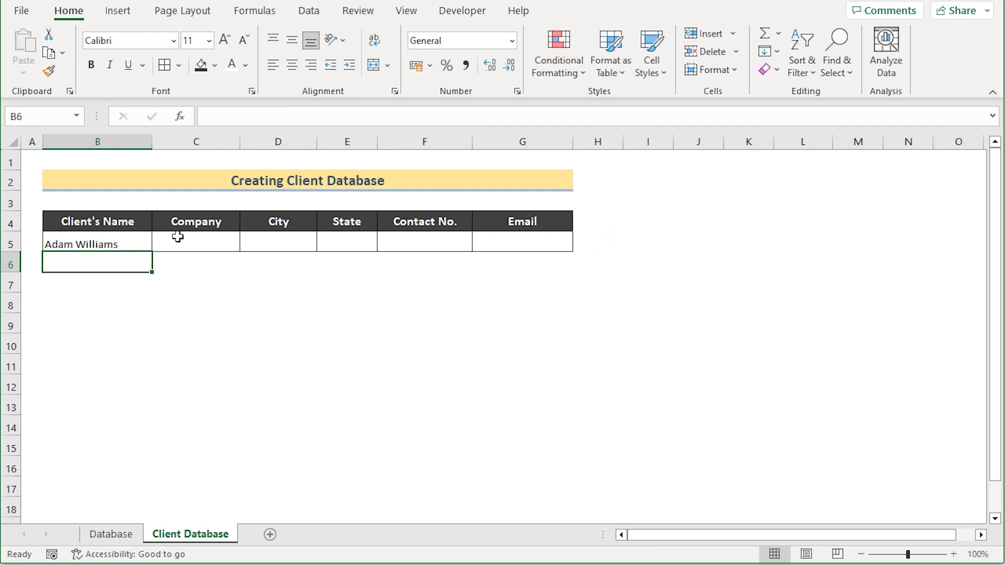
left_click(180, 237)
type("ABC Ltd.")
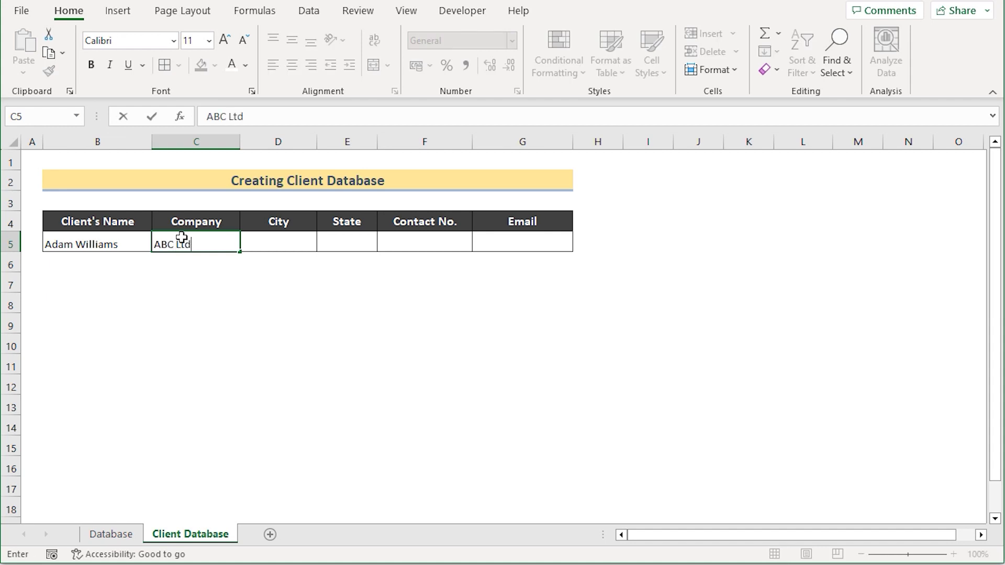
left_click(268, 239)
type("S")
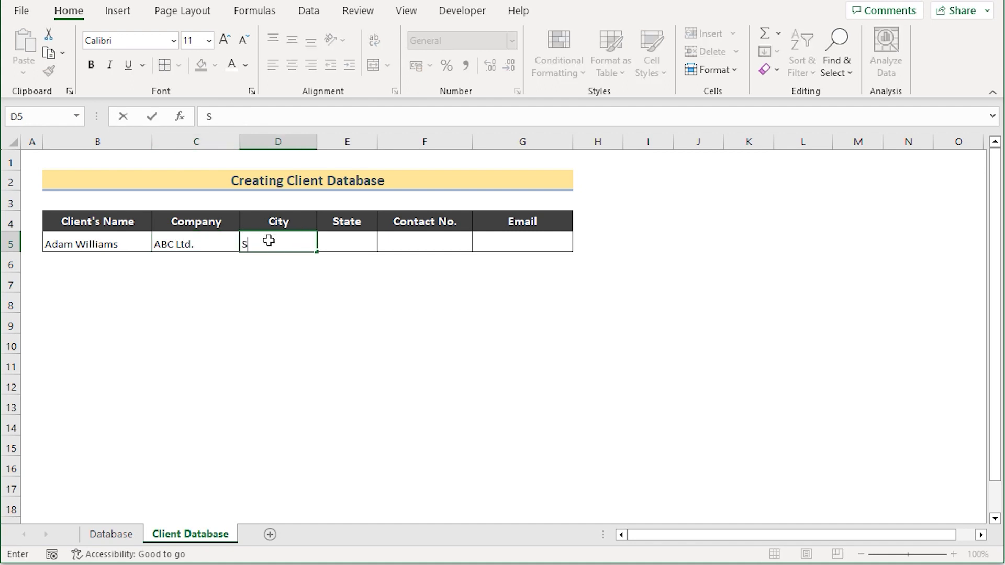
type("an Ramon")
left_click(344, 243)
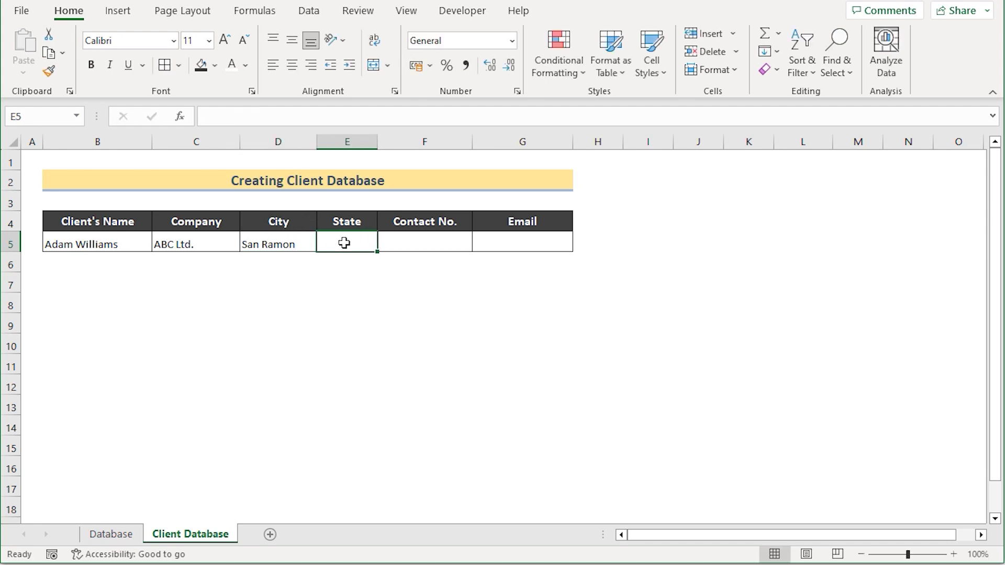
Step: Enter state CA, the client's contact number and e-mail address in E5:G5
type("CA")
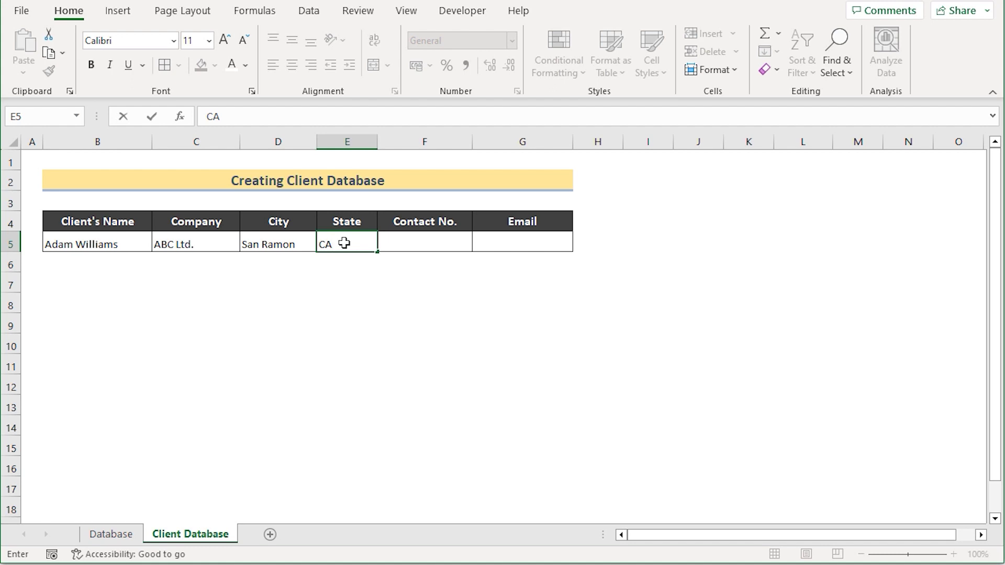
left_click(416, 238)
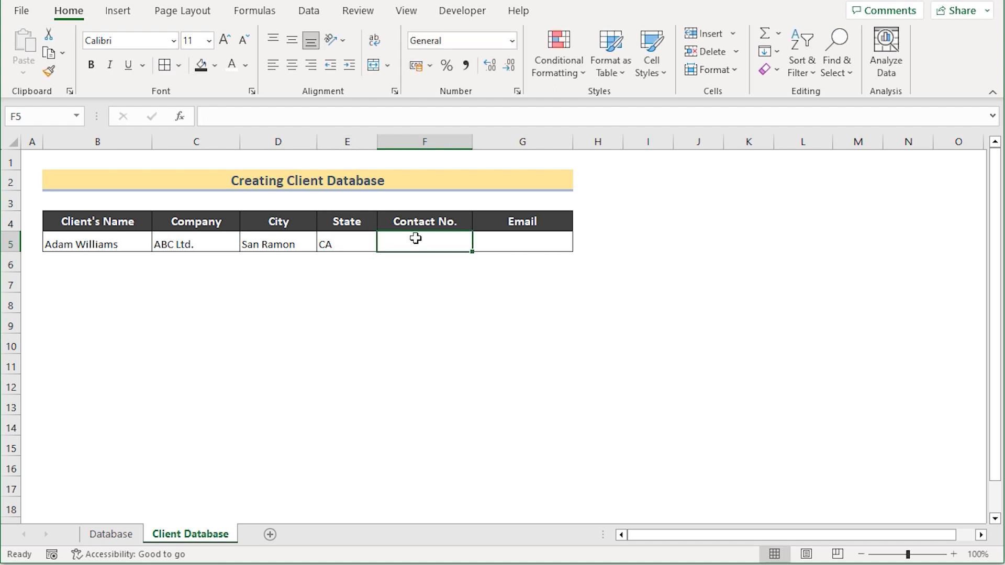
type("1")
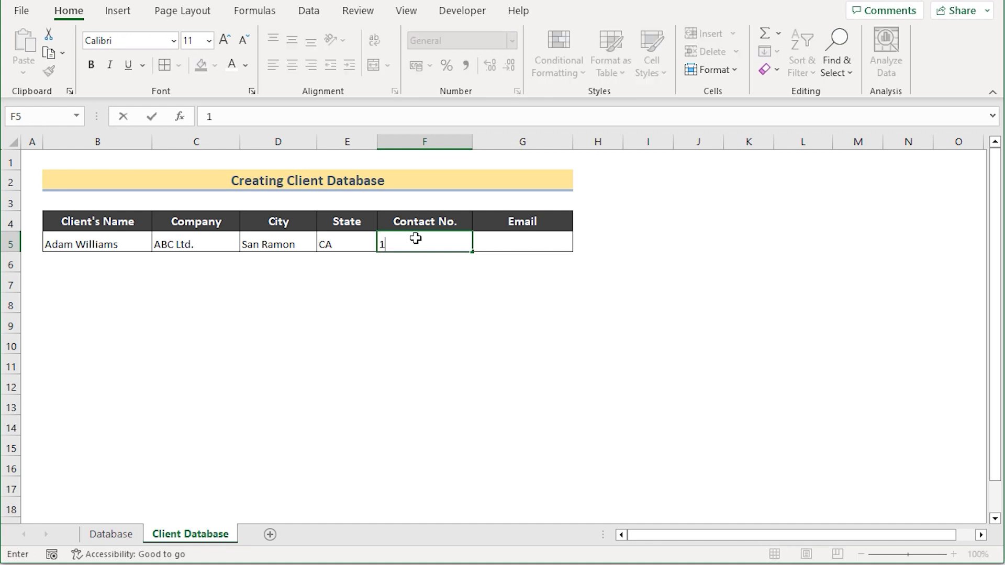
type("23456789")
left_click(492, 244)
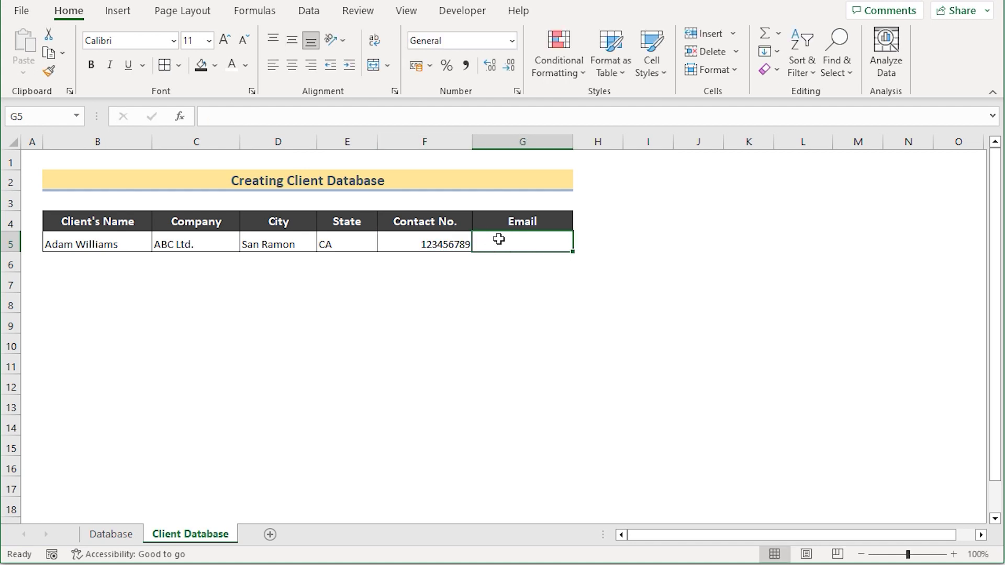
double_click(525, 247)
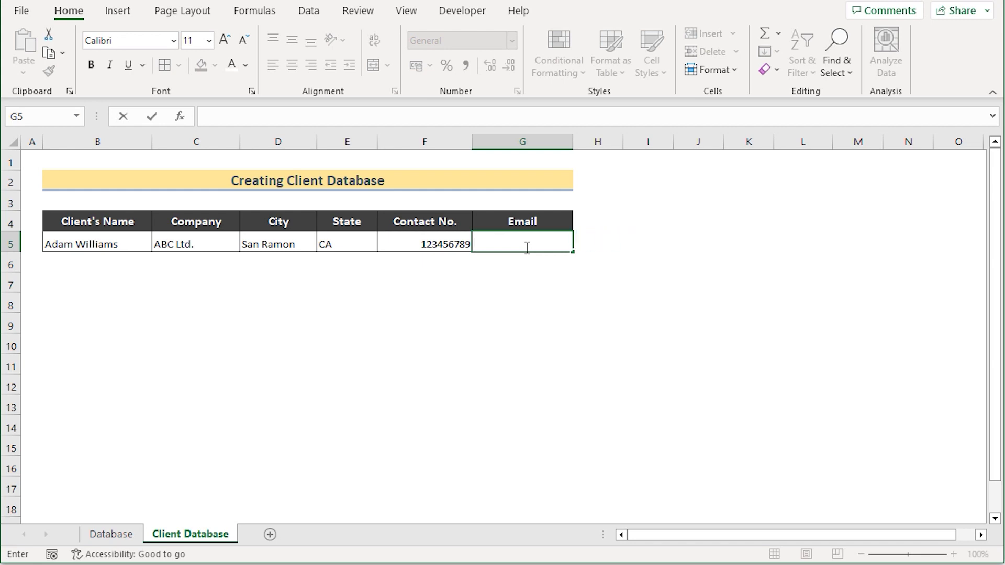
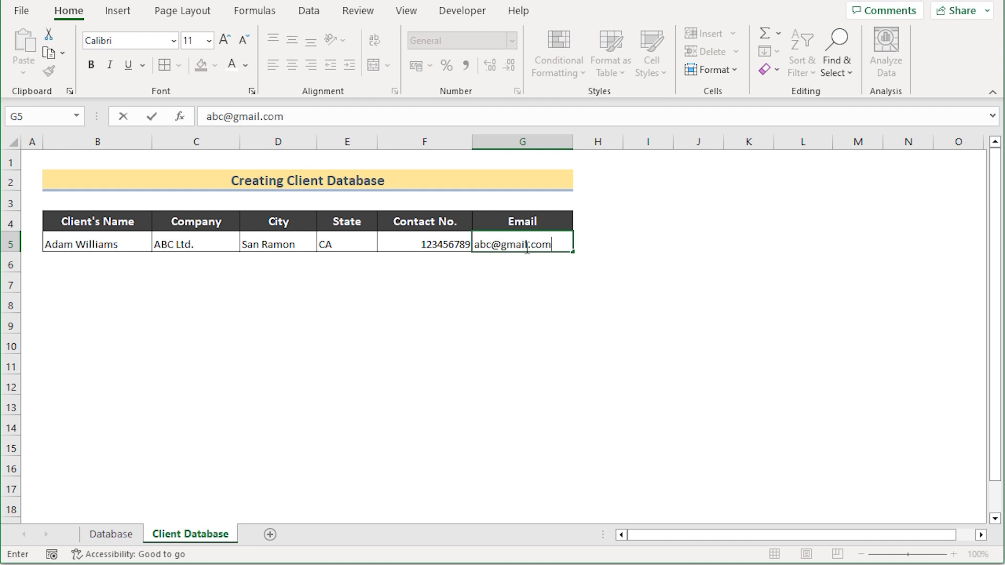
key("Return")
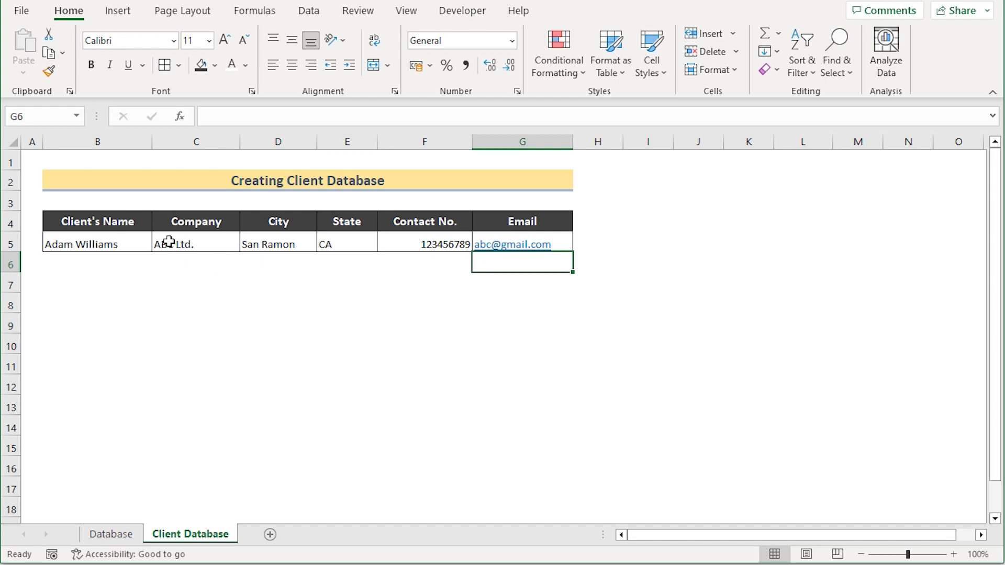
left_click(99, 263)
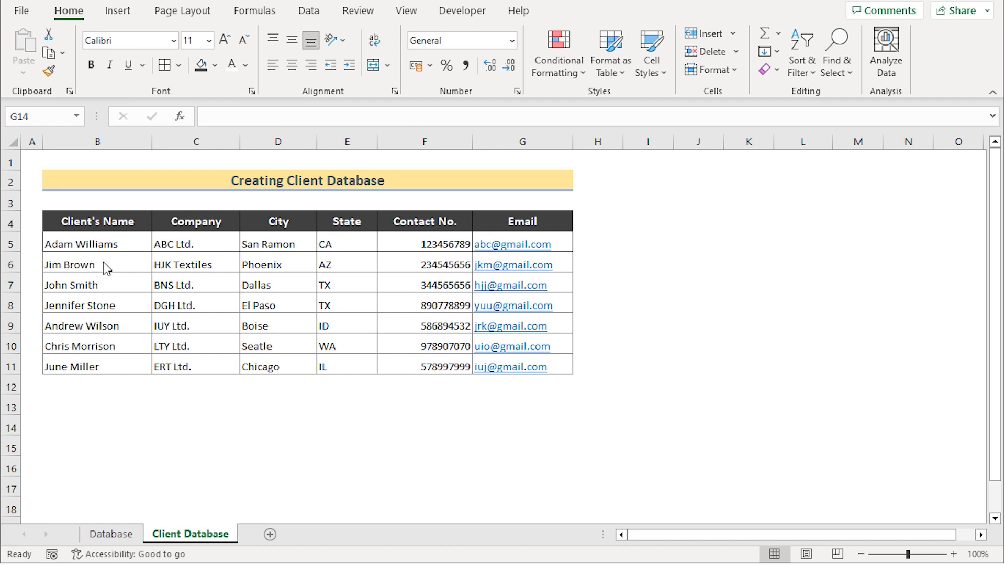
Step: Insert a blank row at row 6 above the second client
left_click(12, 259)
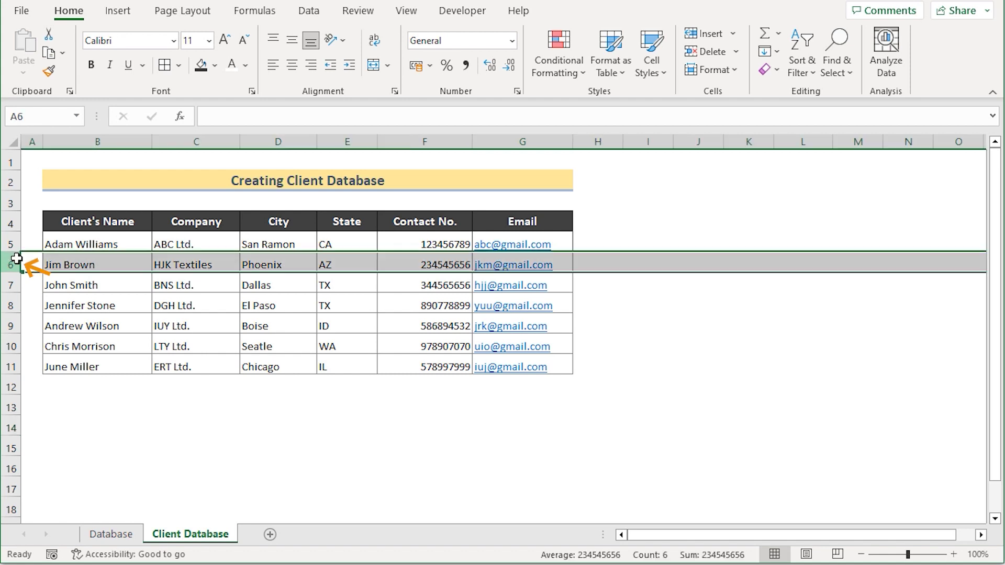
right_click(19, 264)
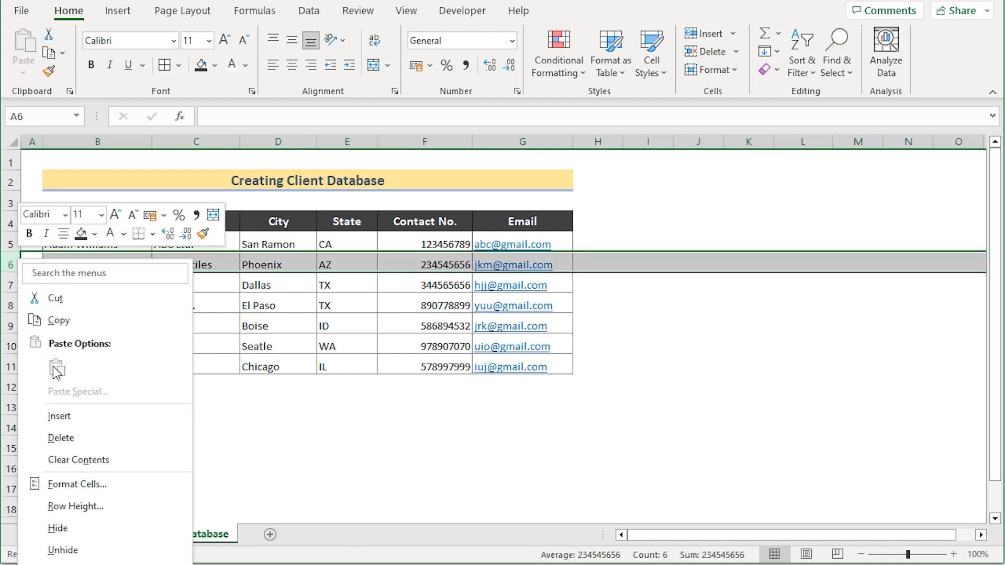
left_click(73, 418)
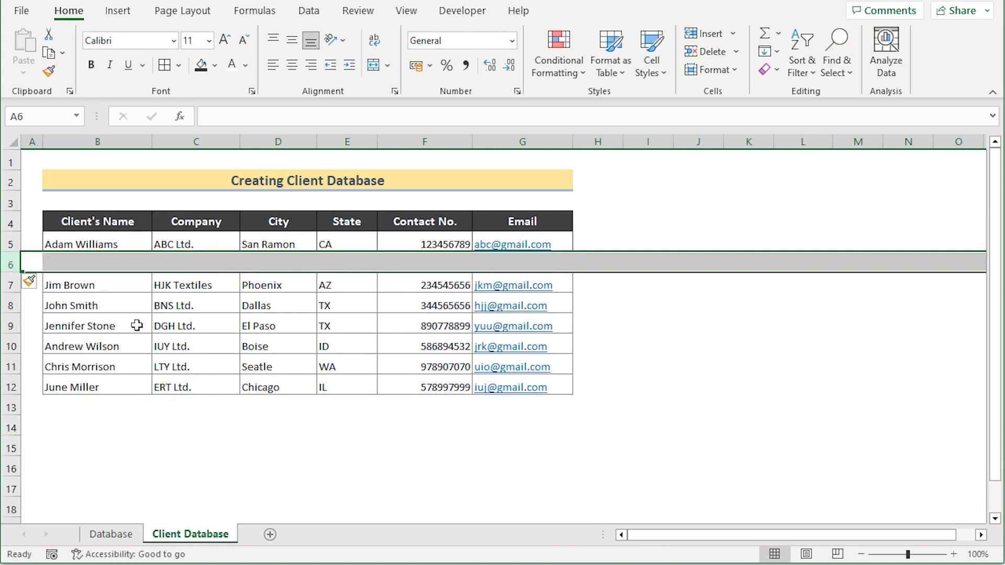
Step: Apply All Borders to the new row B6:G6
left_click(88, 264)
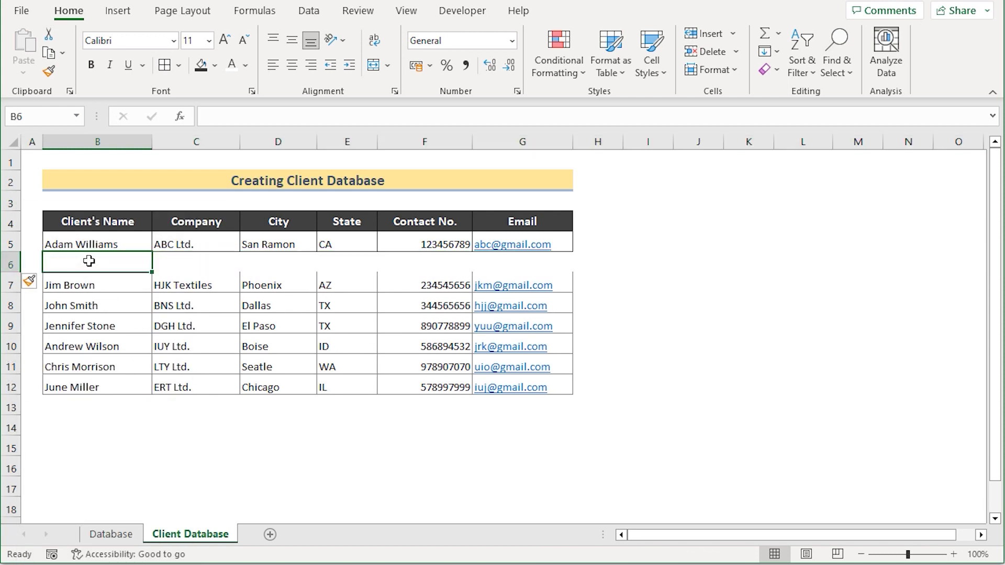
left_click(507, 258, "shift")
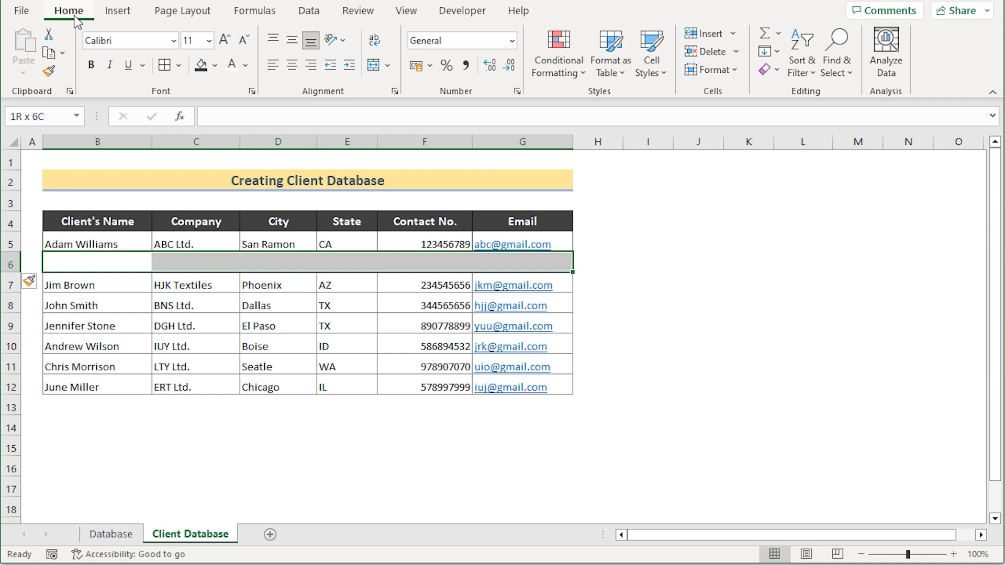
left_click(177, 68)
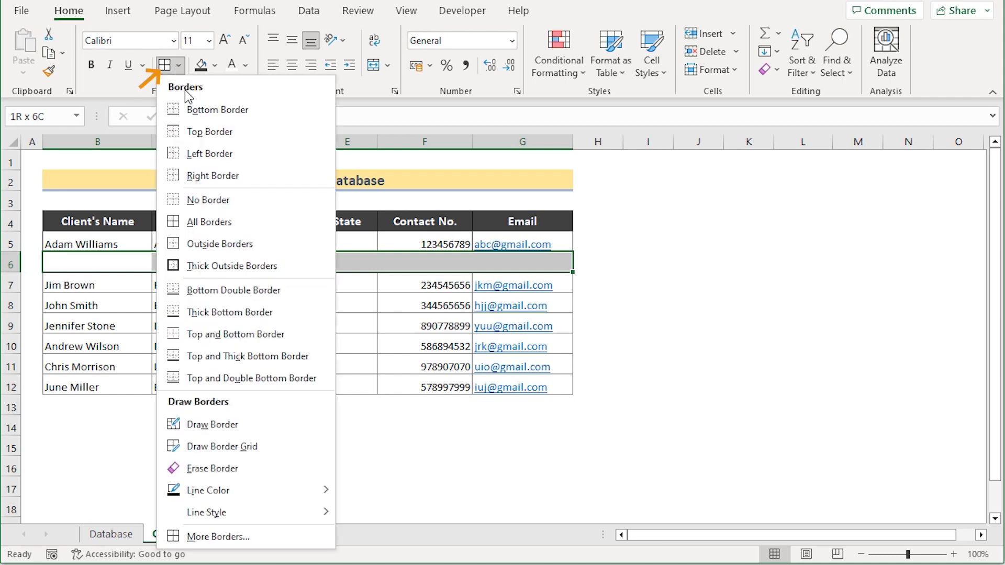
left_click(199, 225)
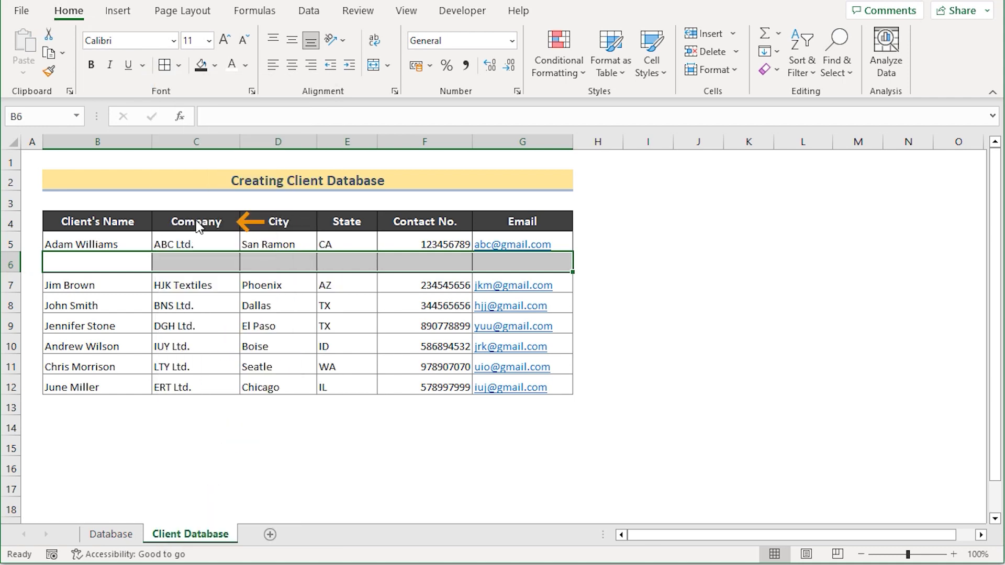
left_click(400, 280)
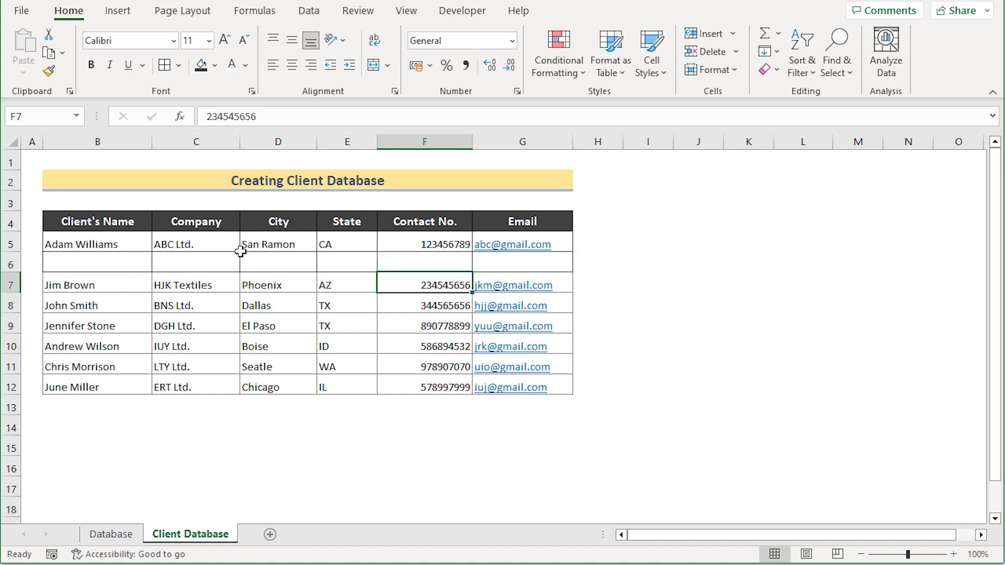
Step: Insert a blank column E before State and select B6:H6
left_click(361, 142)
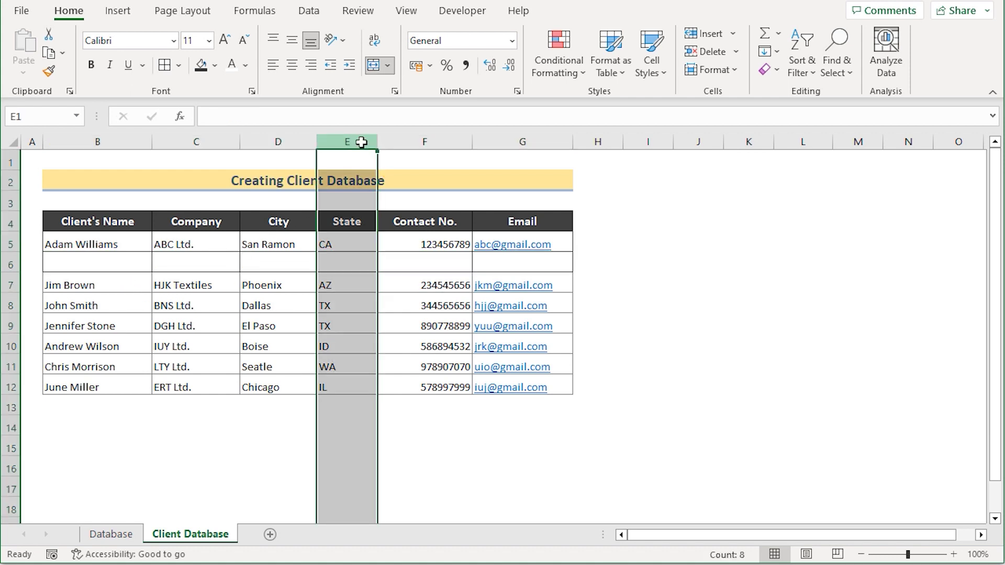
right_click(361, 139)
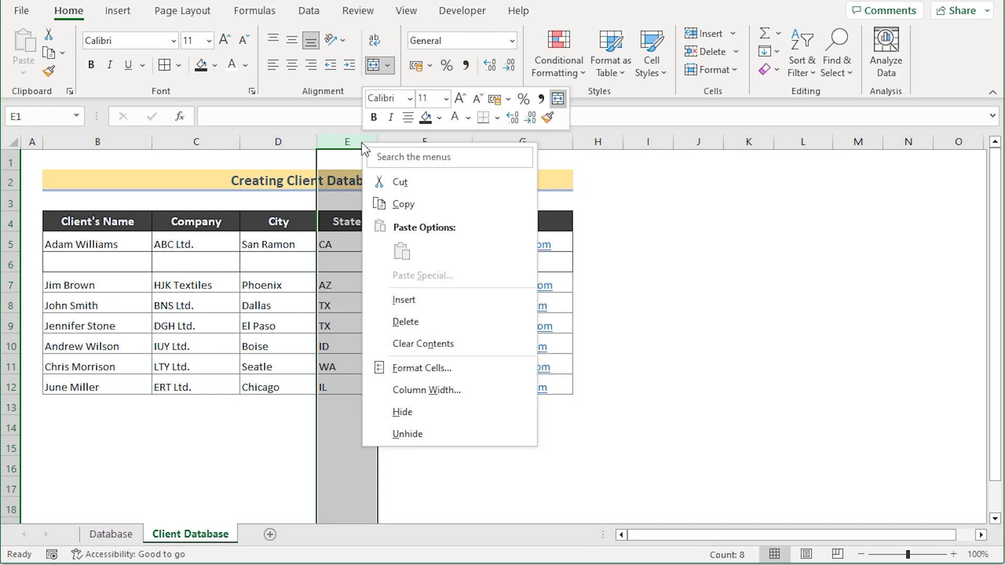
left_click(425, 299)
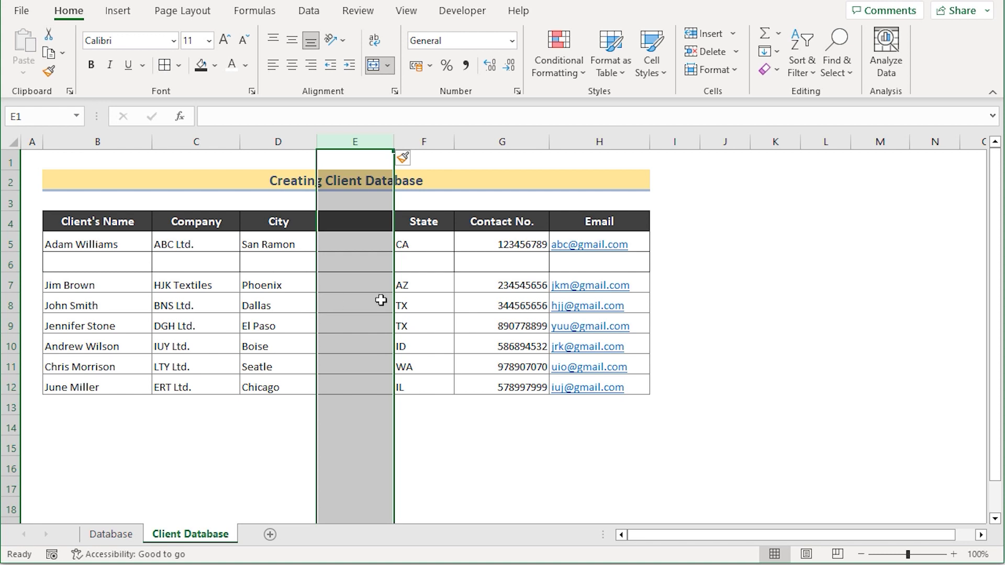
left_click(278, 262)
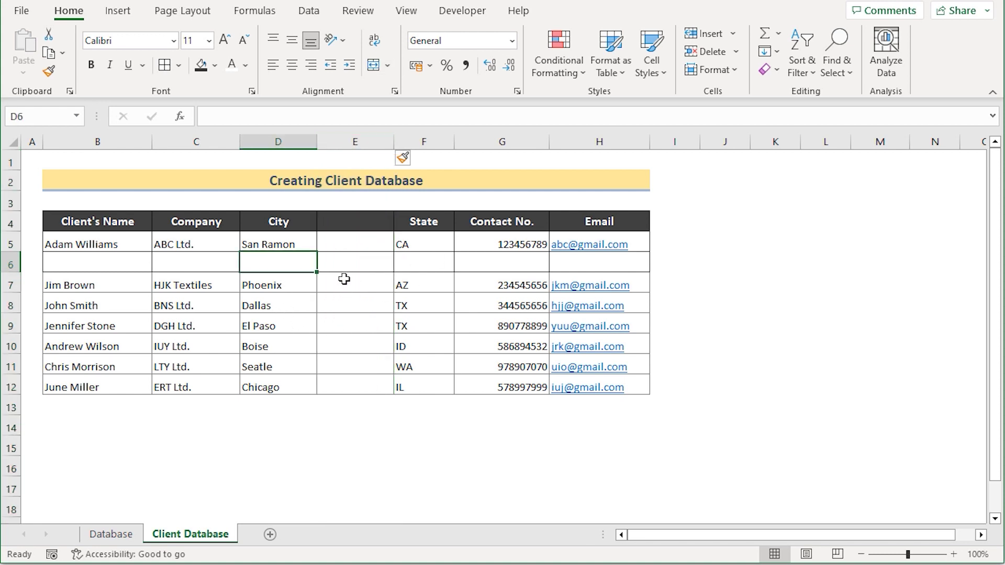
left_click(99, 264)
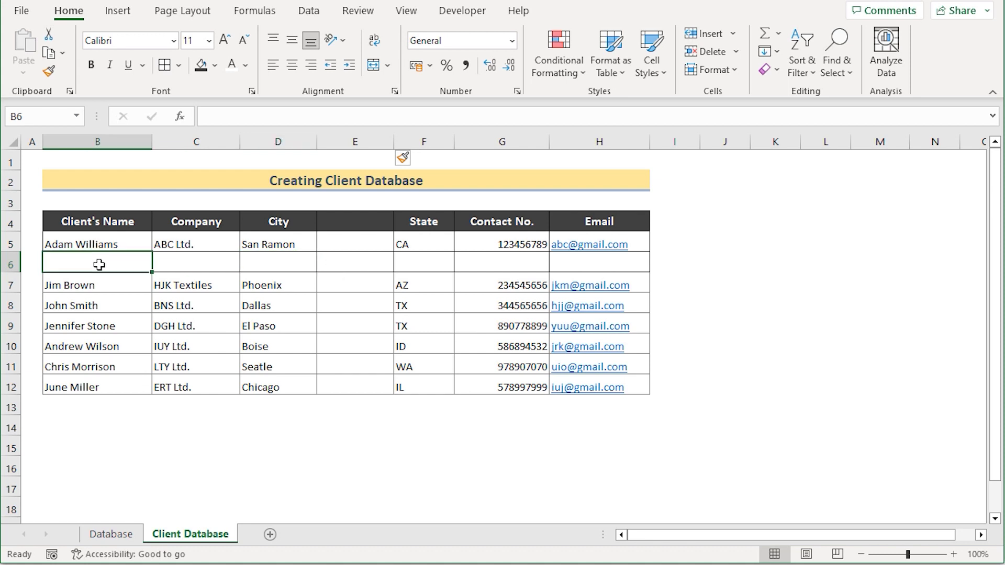
left_click(560, 264, "shift")
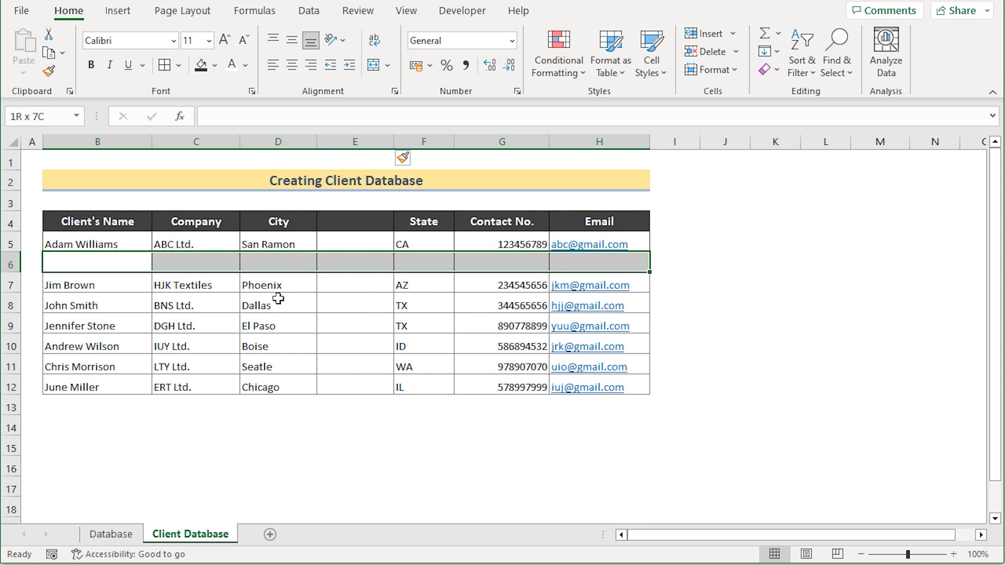
Step: Delete the empty row 6 from the table
left_click(103, 279)
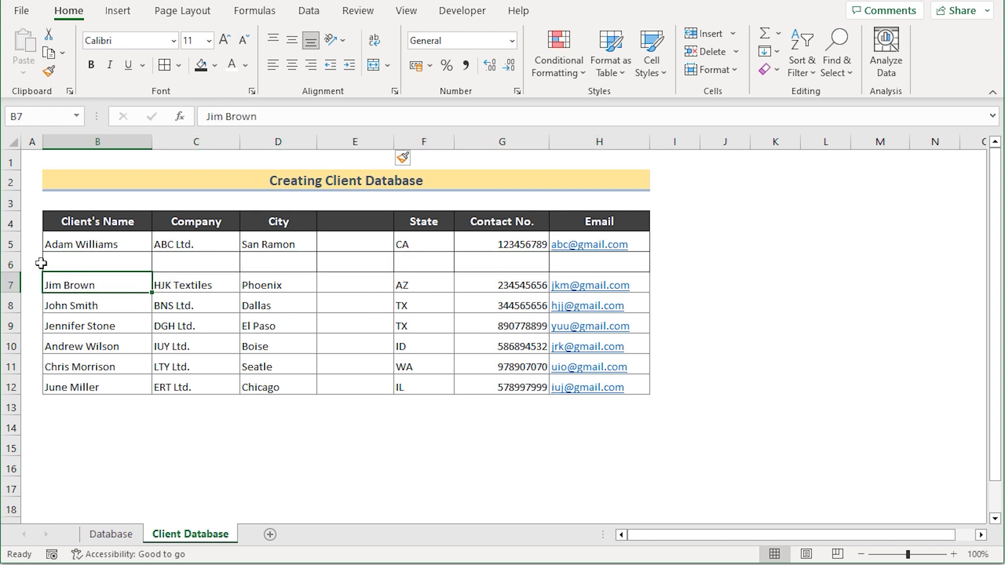
left_click(11, 258)
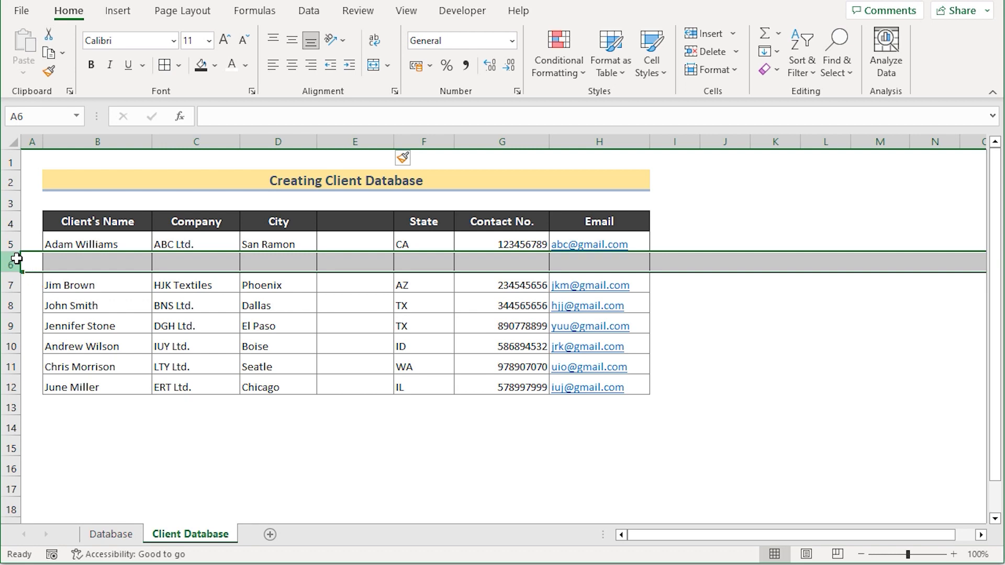
right_click(17, 260)
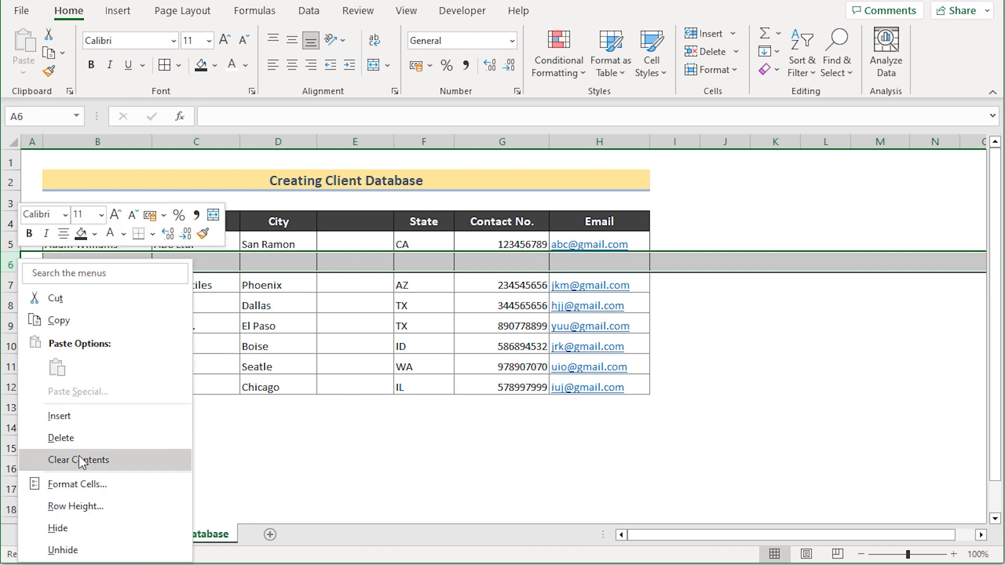
left_click(60, 438)
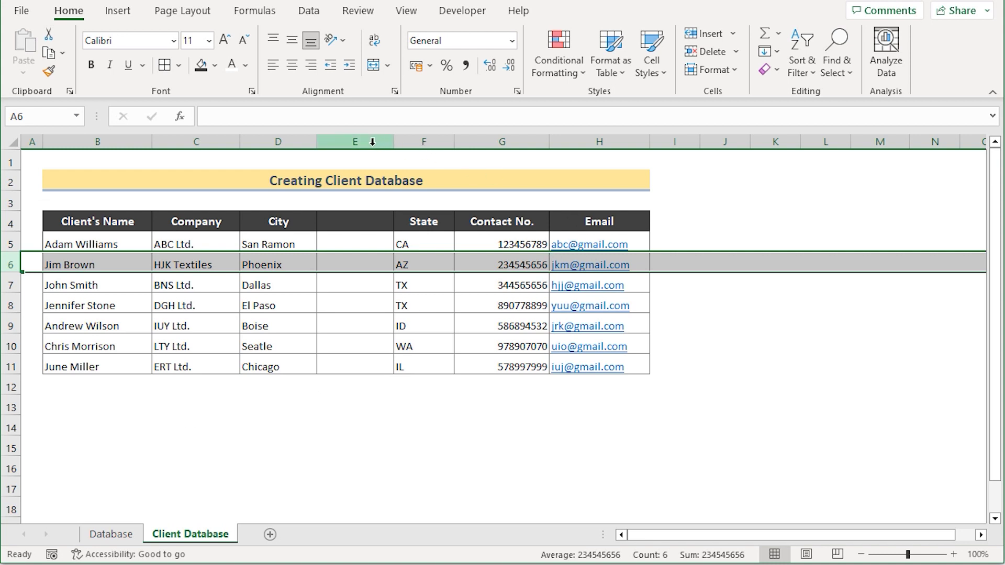
Step: Delete the empty column E so State returns to column E
left_click(372, 142)
right_click(372, 145)
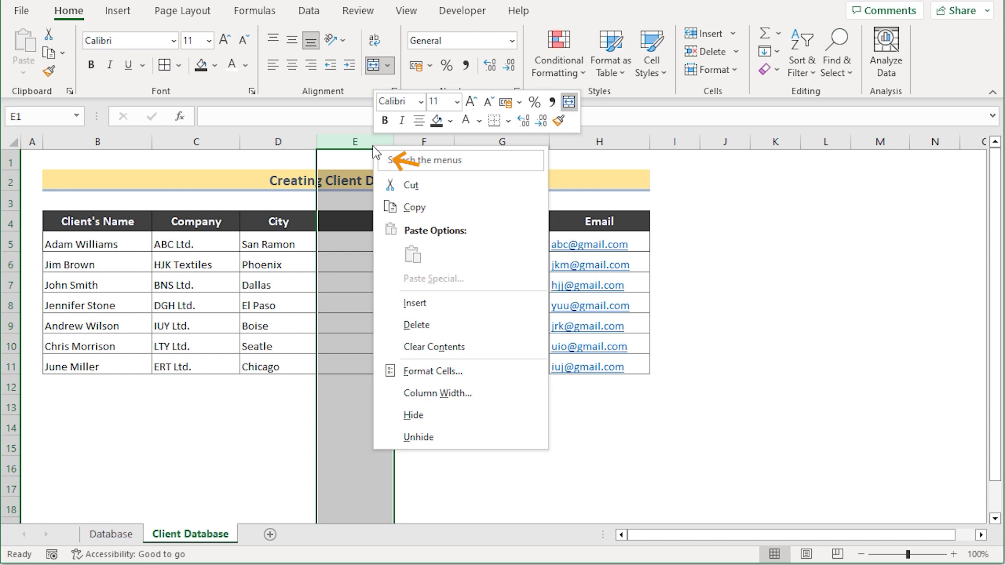
left_click(422, 325)
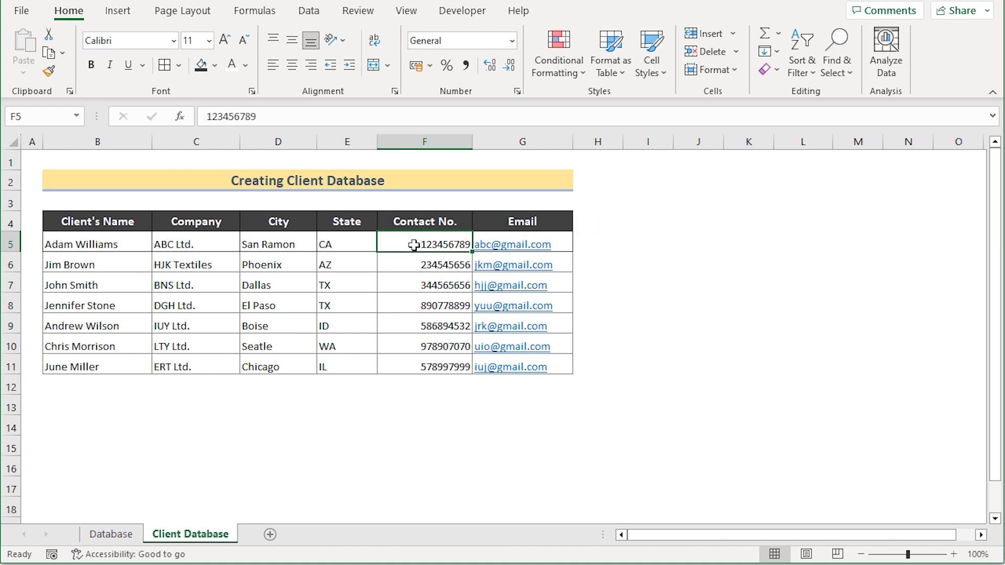
Step: Format F5:F11 with the Special Phone Number format via Format Cells
left_click(404, 369, "shift")
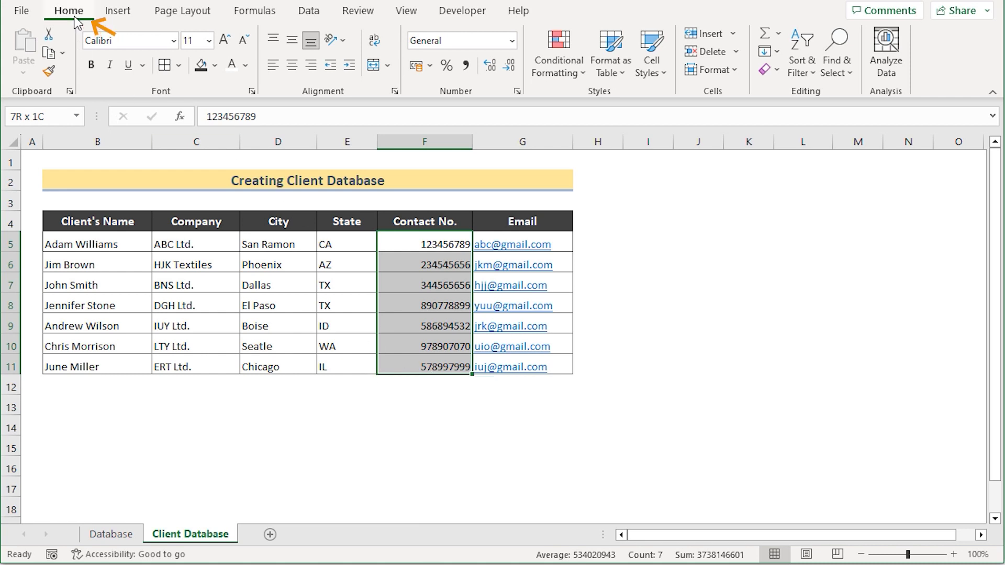
left_click(739, 74)
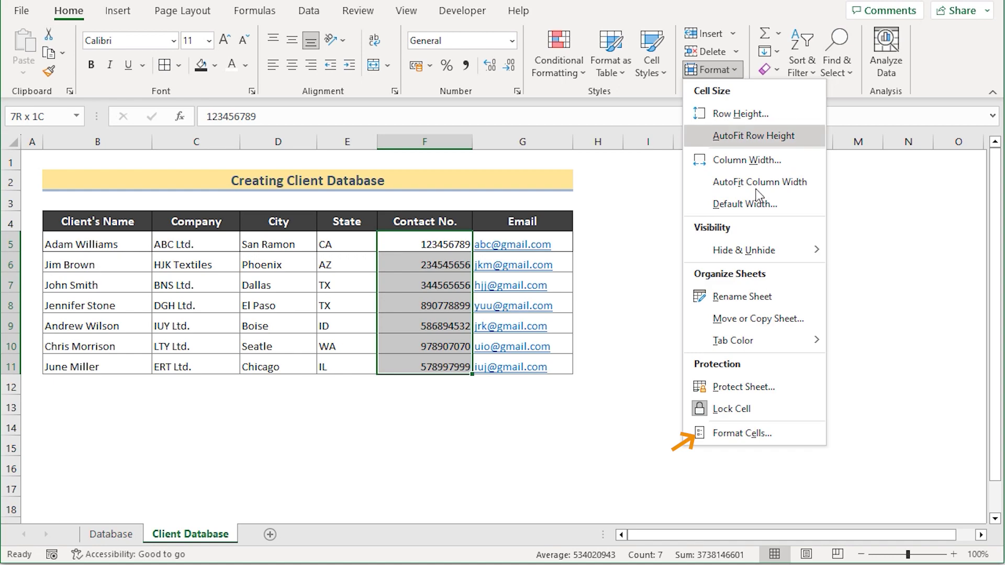
left_click(785, 442)
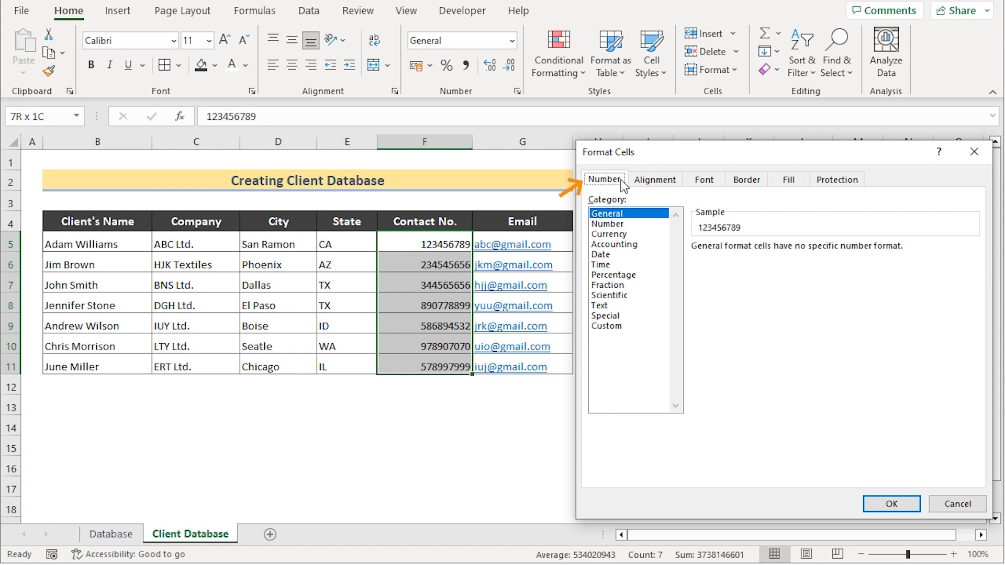
left_click(607, 316)
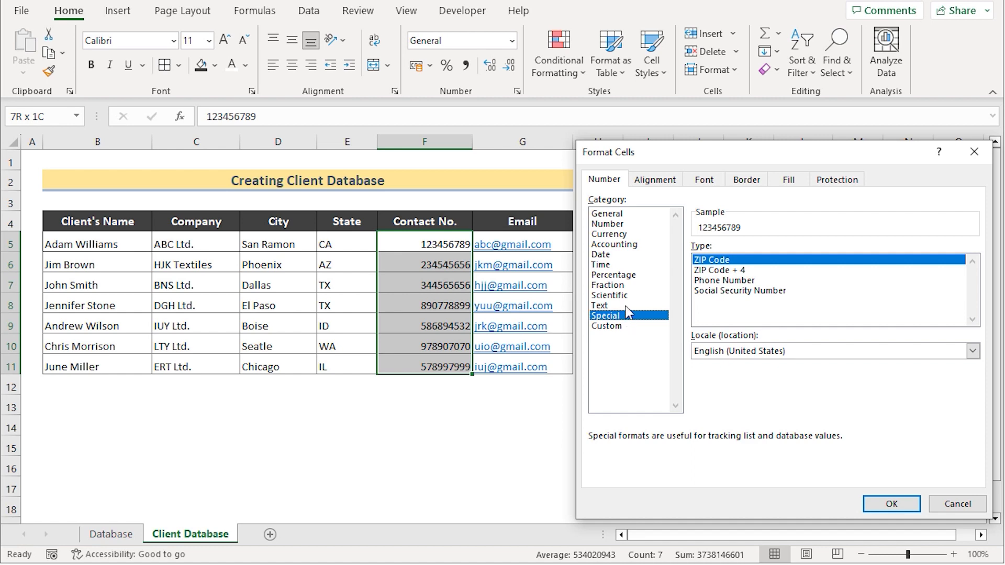
left_click(742, 281)
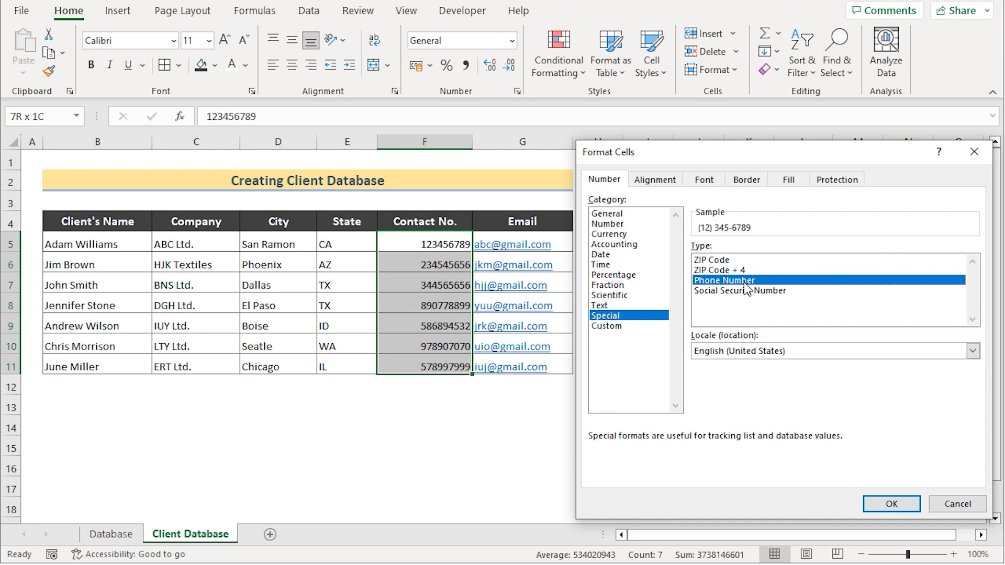
left_click(903, 505)
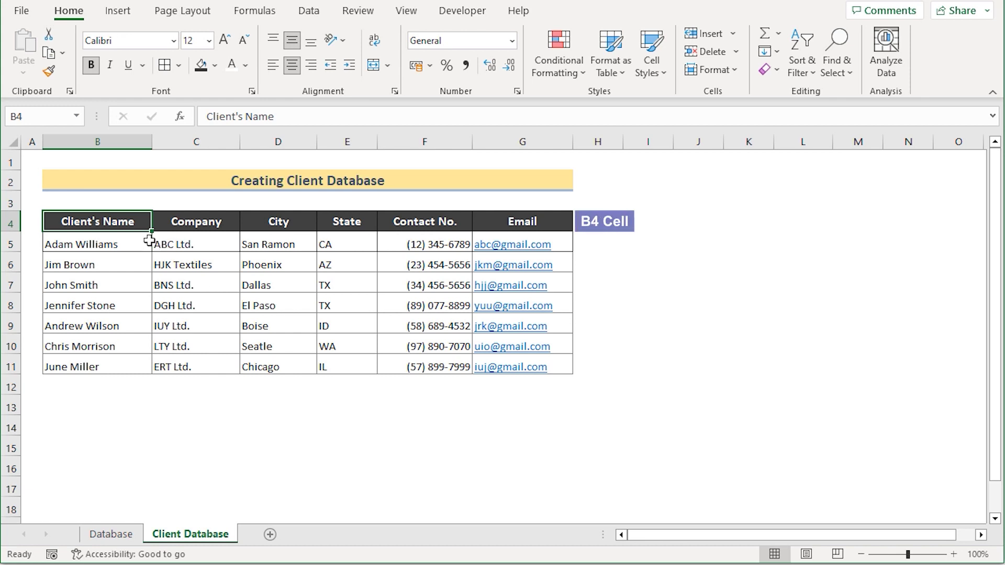
Step: Convert the client range B4:G11 into Table1, keeping 'My table has headers' checked
key("ctrl+a")
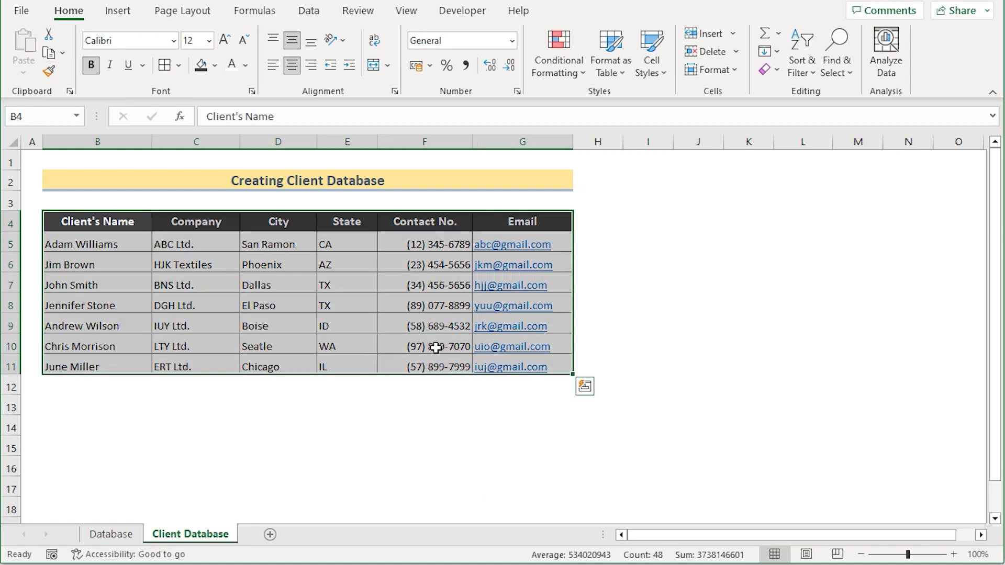
left_click(128, 16)
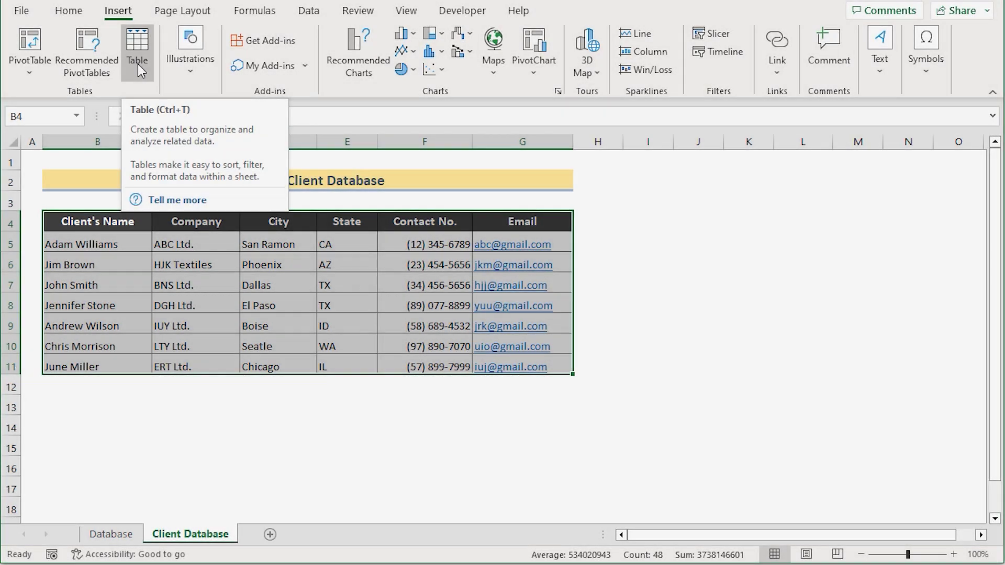
left_click(137, 57)
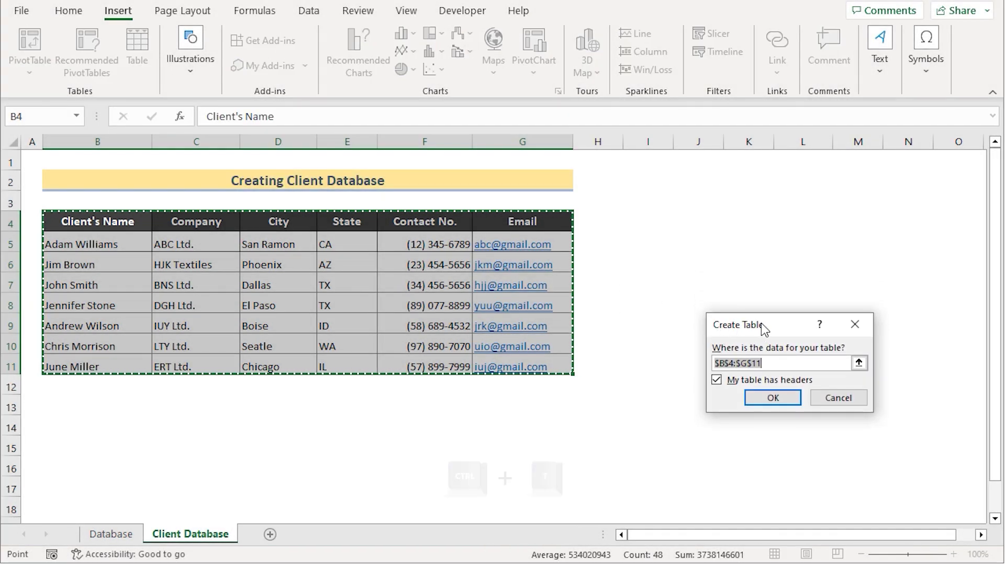
left_click_drag(762, 324, 743, 238)
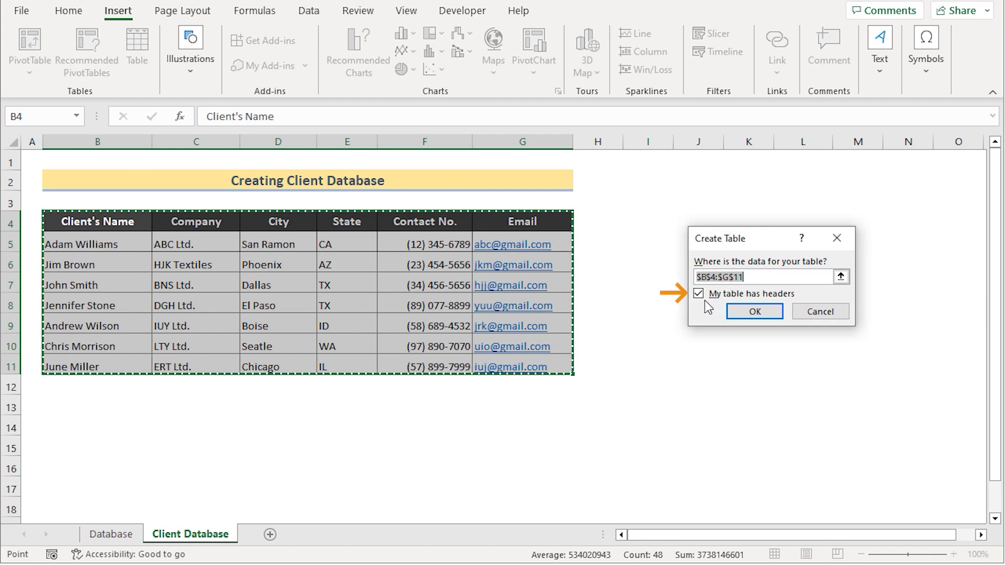
left_click(767, 313)
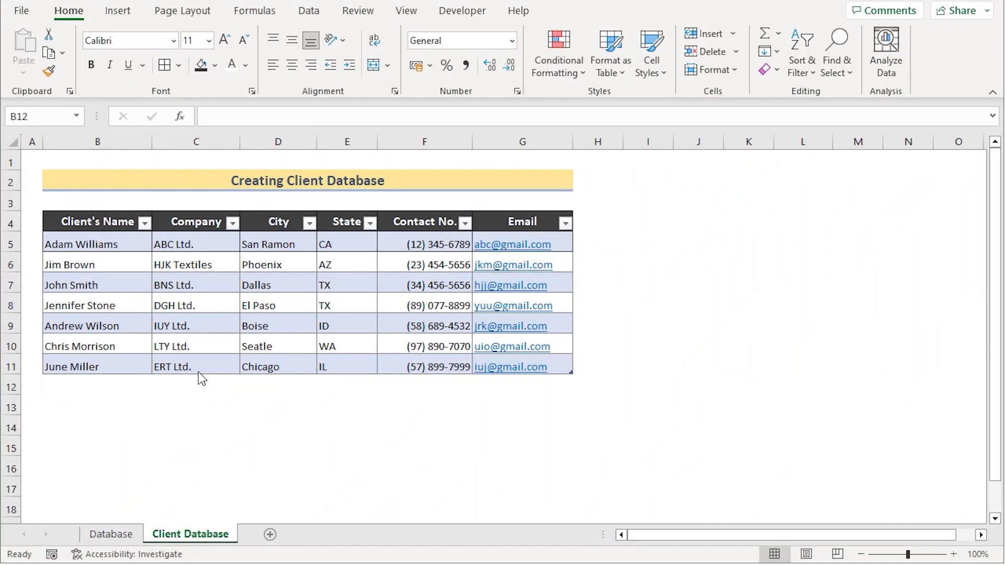
Step: Rename the table from Table1 to Client_Data in the Name Box
left_click(104, 243)
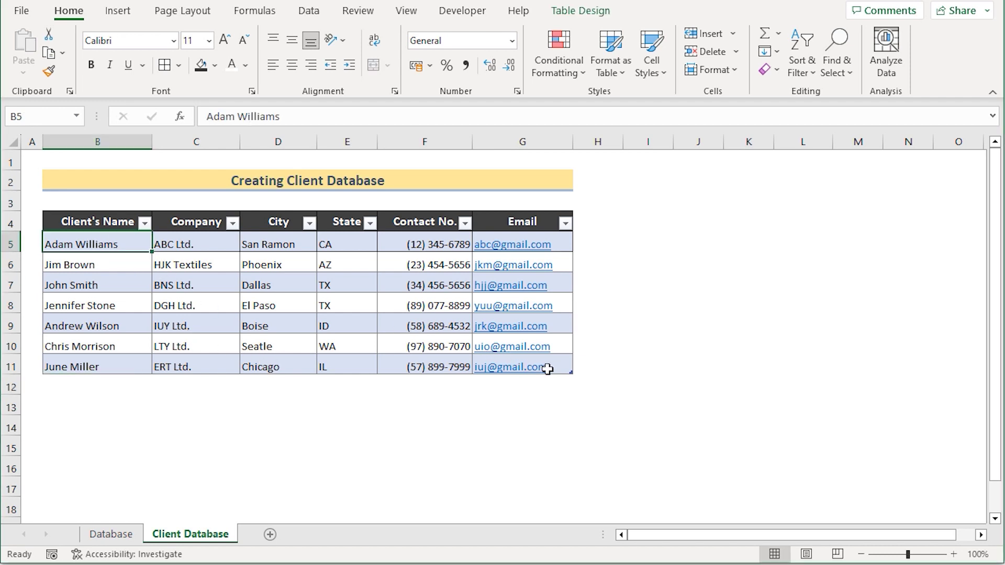
left_click(548, 367, "shift")
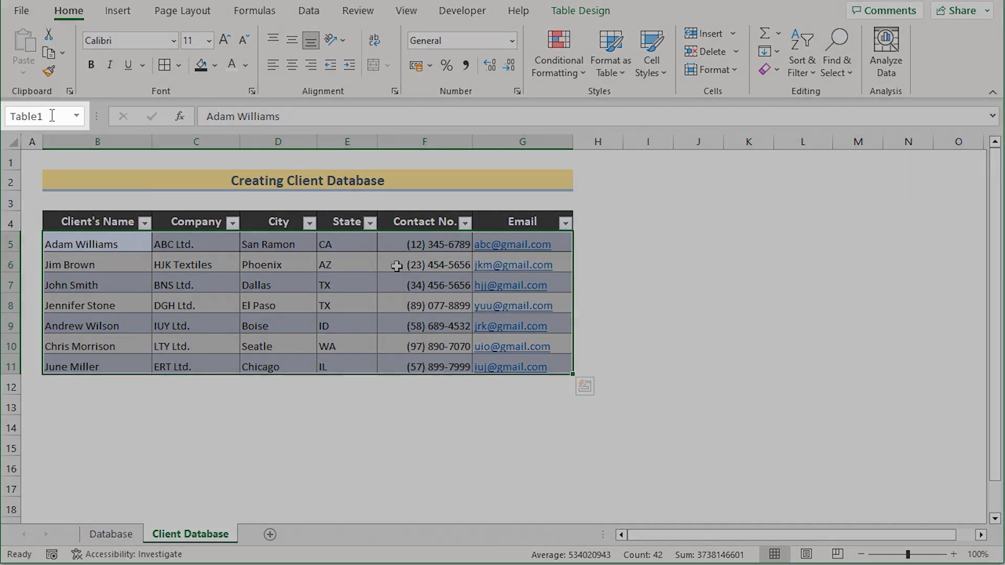
left_click(52, 116)
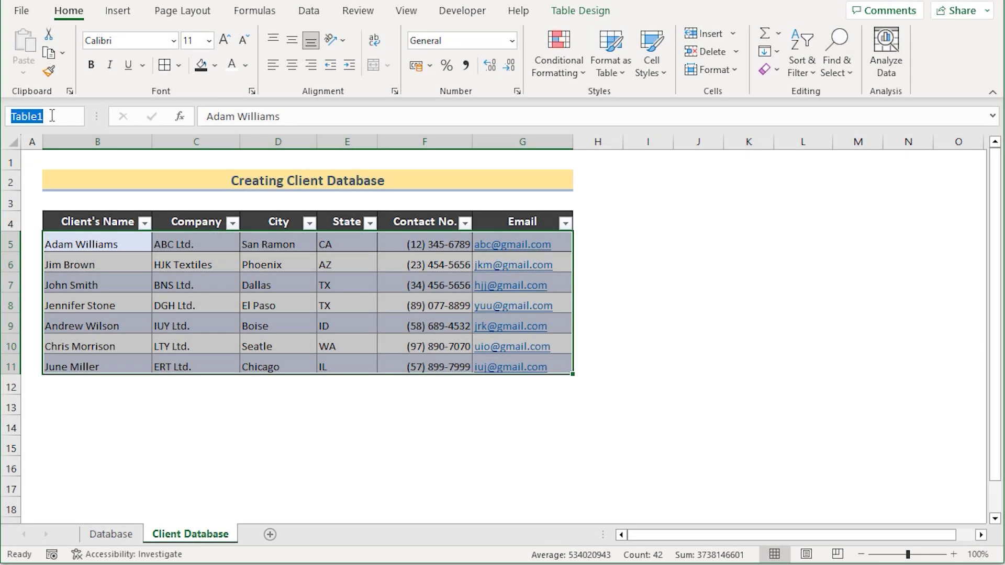
key("BackSpace")
type("Client_Data")
key("Return")
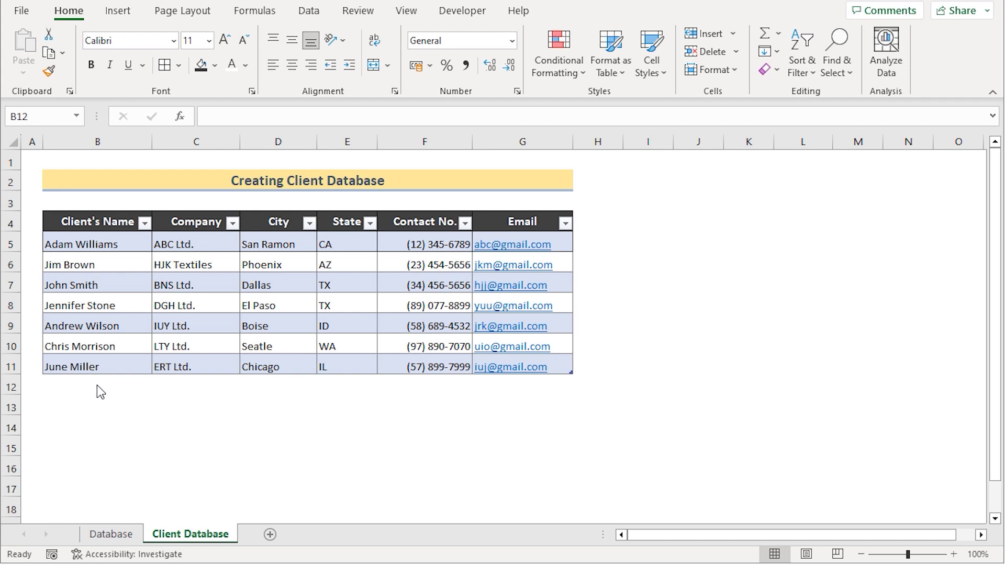
Step: Enter the new client's name in B12 so the table extends to row 12
left_click(96, 385)
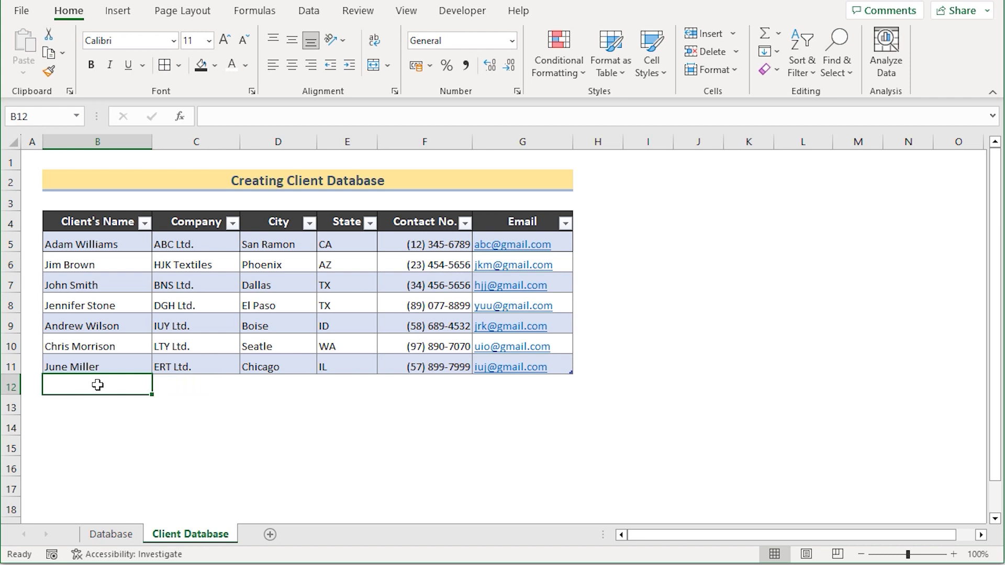
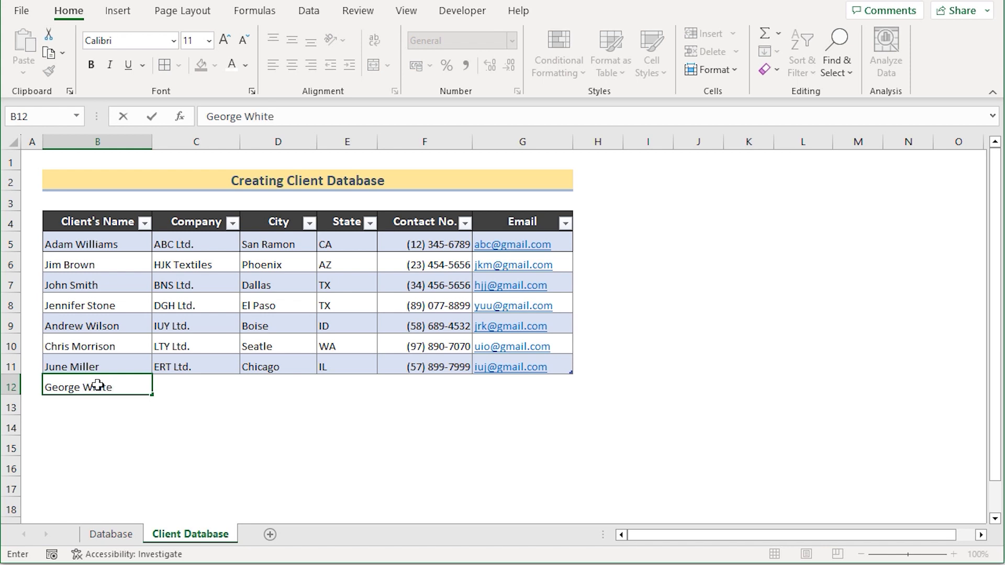
key("Return")
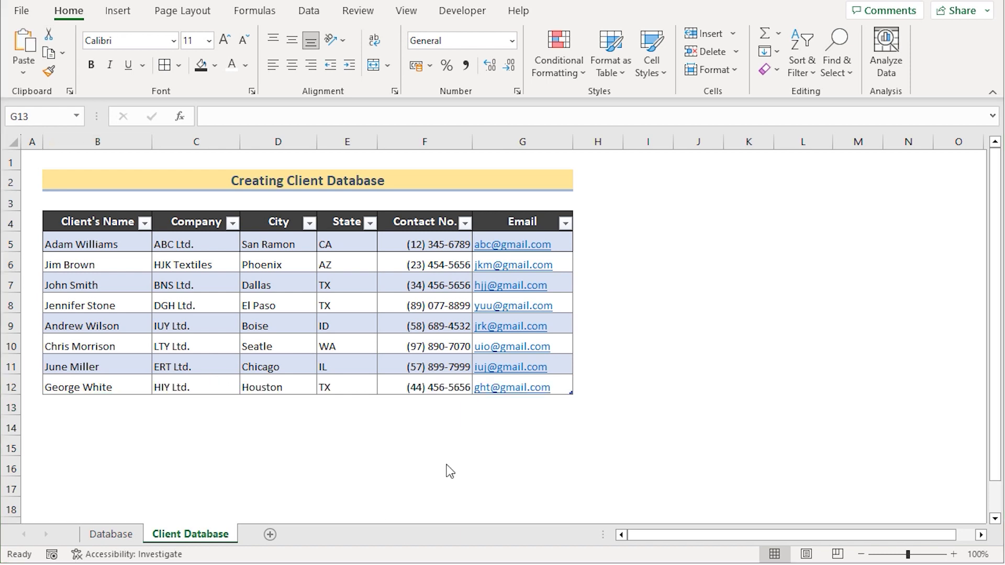
left_click(11, 387)
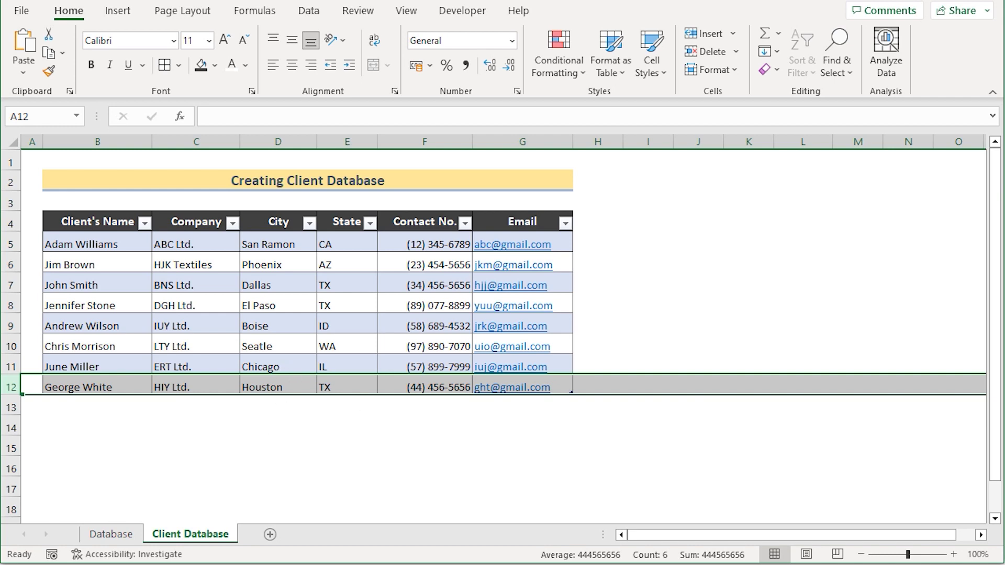
left_click(698, 305)
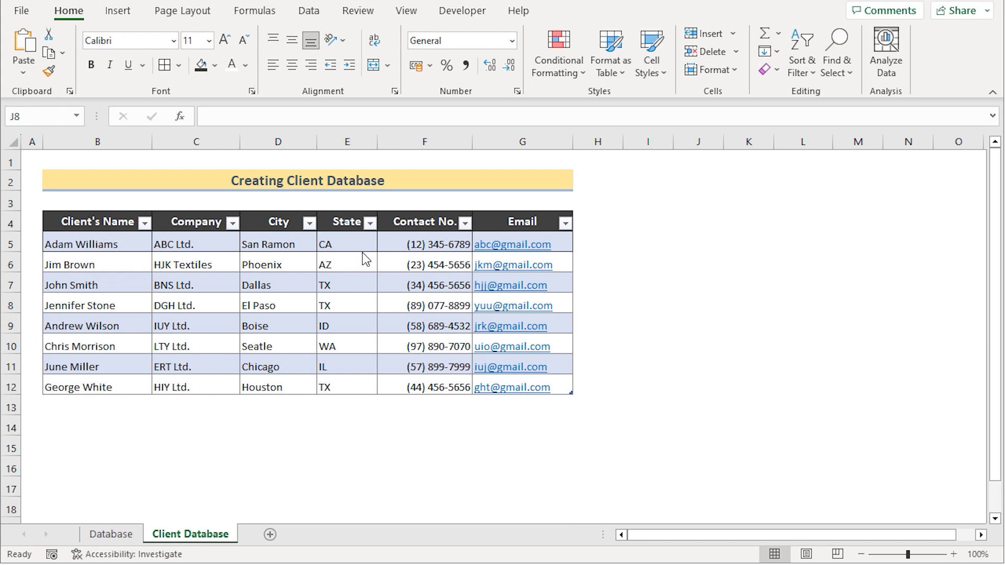
left_click(371, 224)
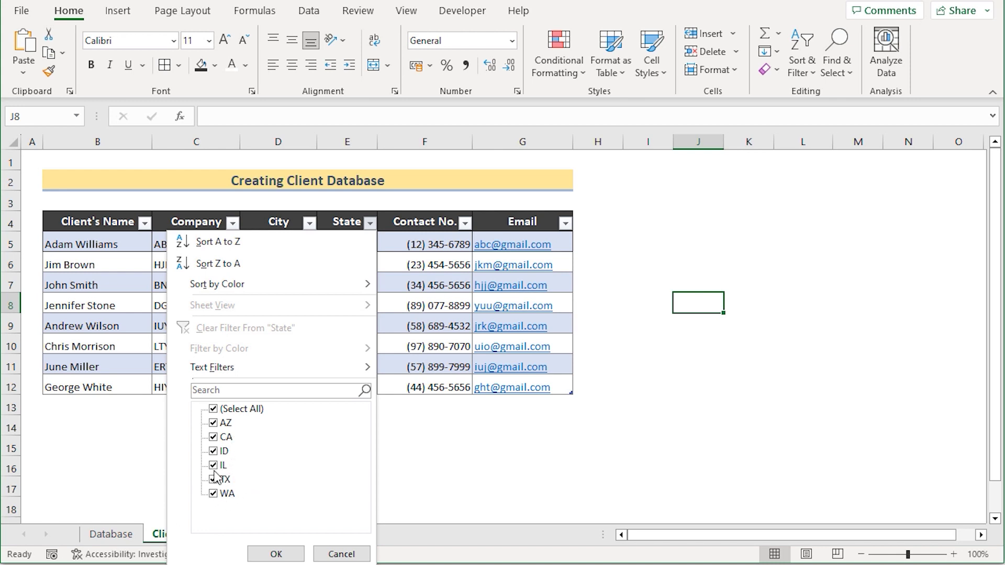
left_click(214, 494)
left_click(213, 493)
left_click(214, 465)
left_click(213, 451)
left_click(213, 436)
left_click(214, 423)
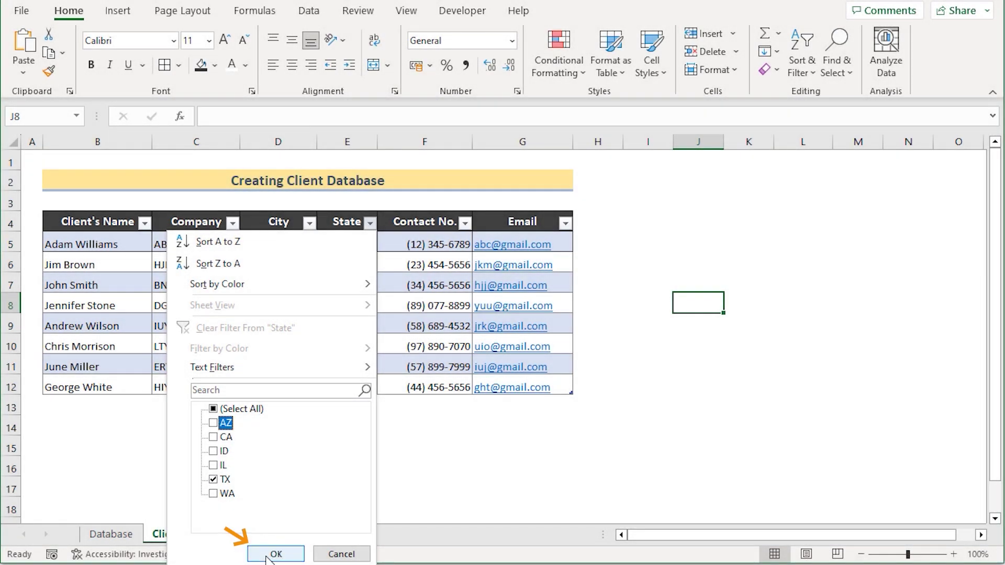
left_click(268, 554)
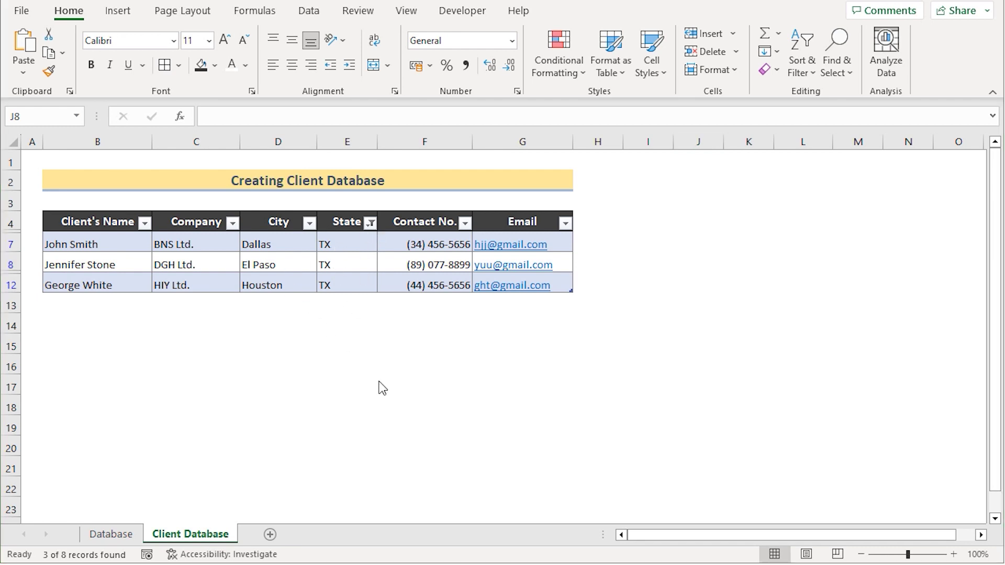
left_click(371, 224)
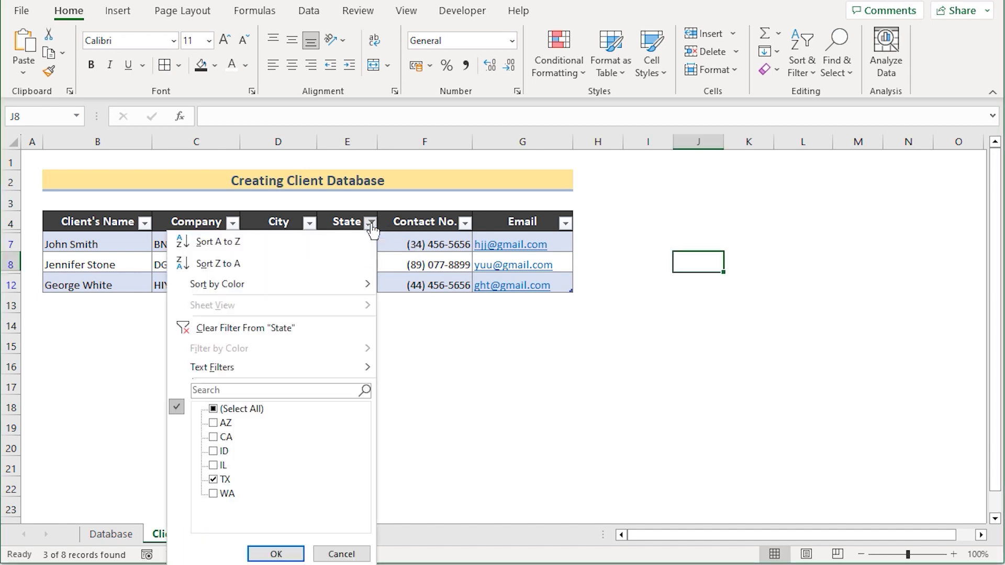
left_click(213, 409)
left_click(275, 553)
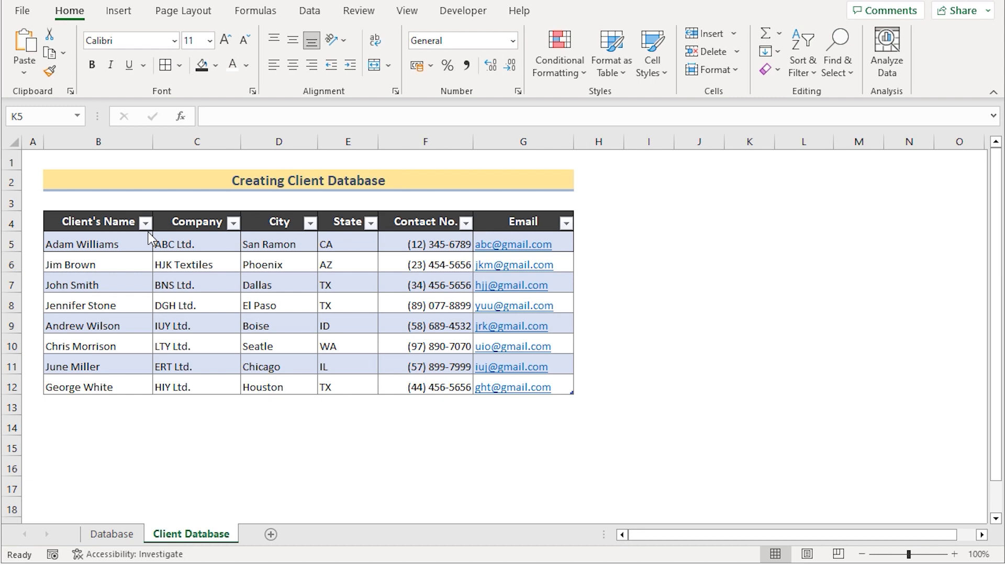
Step: Sort the table on the Client's Name column from A to Z
left_click(105, 221)
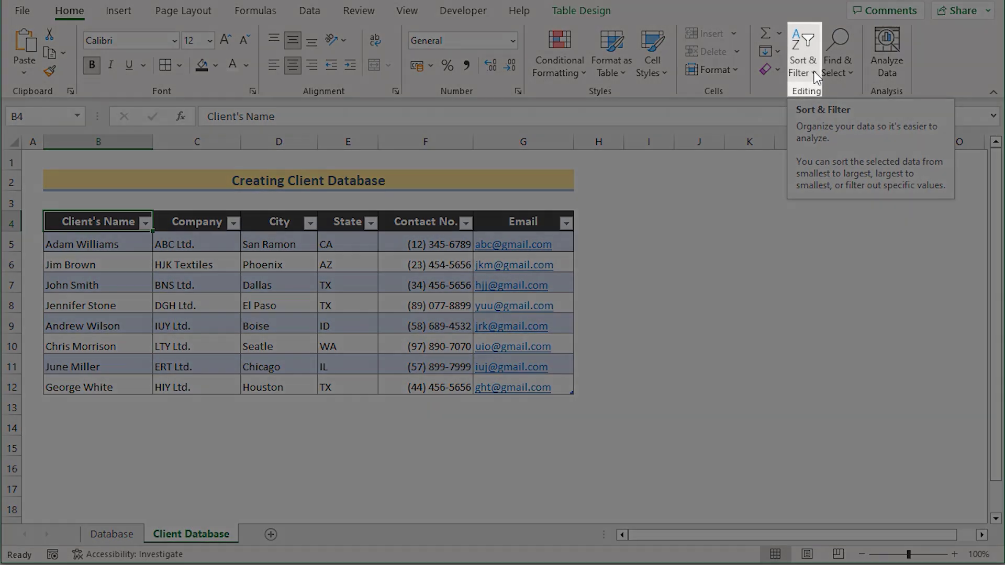
left_click(814, 71)
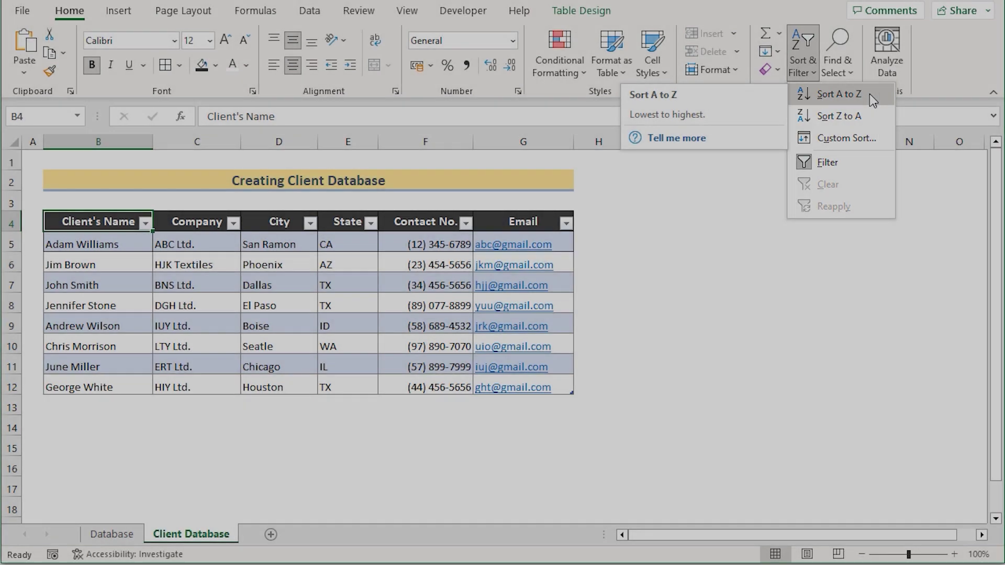
left_click(870, 97)
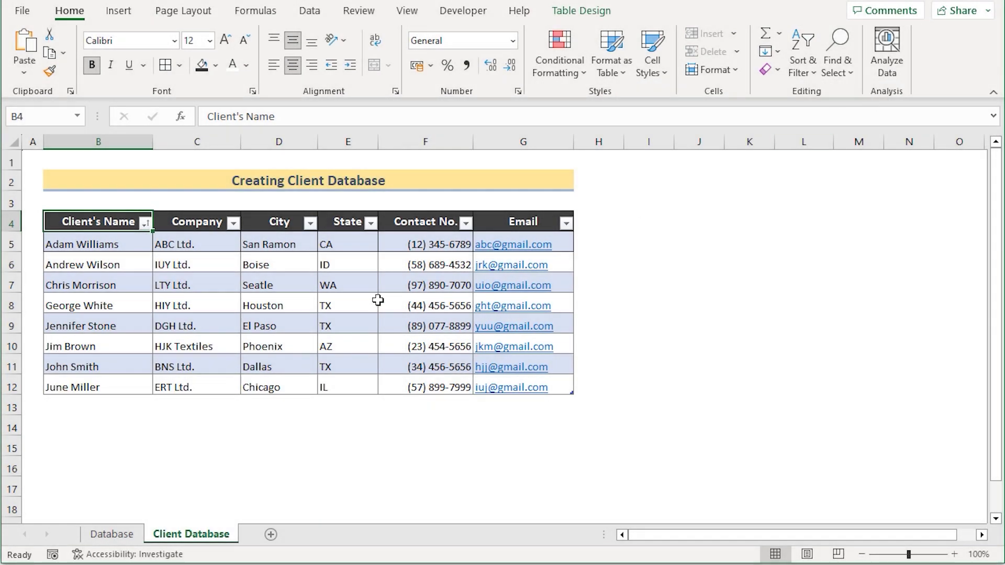